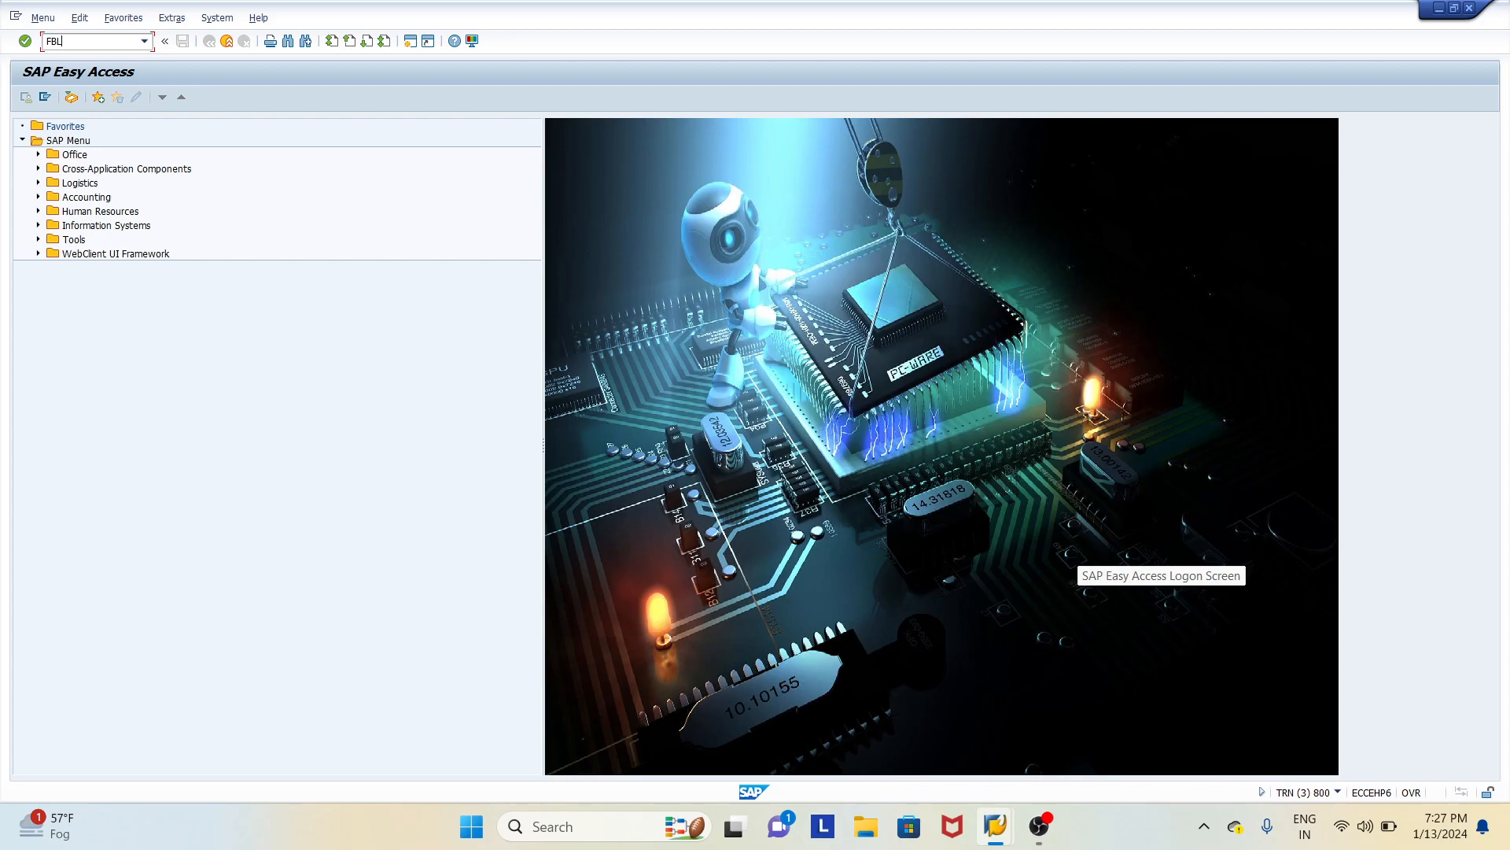
Step: Open Vendor Line Item Display and list the open items of all vendors in company code 2310, with the vendor account cleared
key(Return)
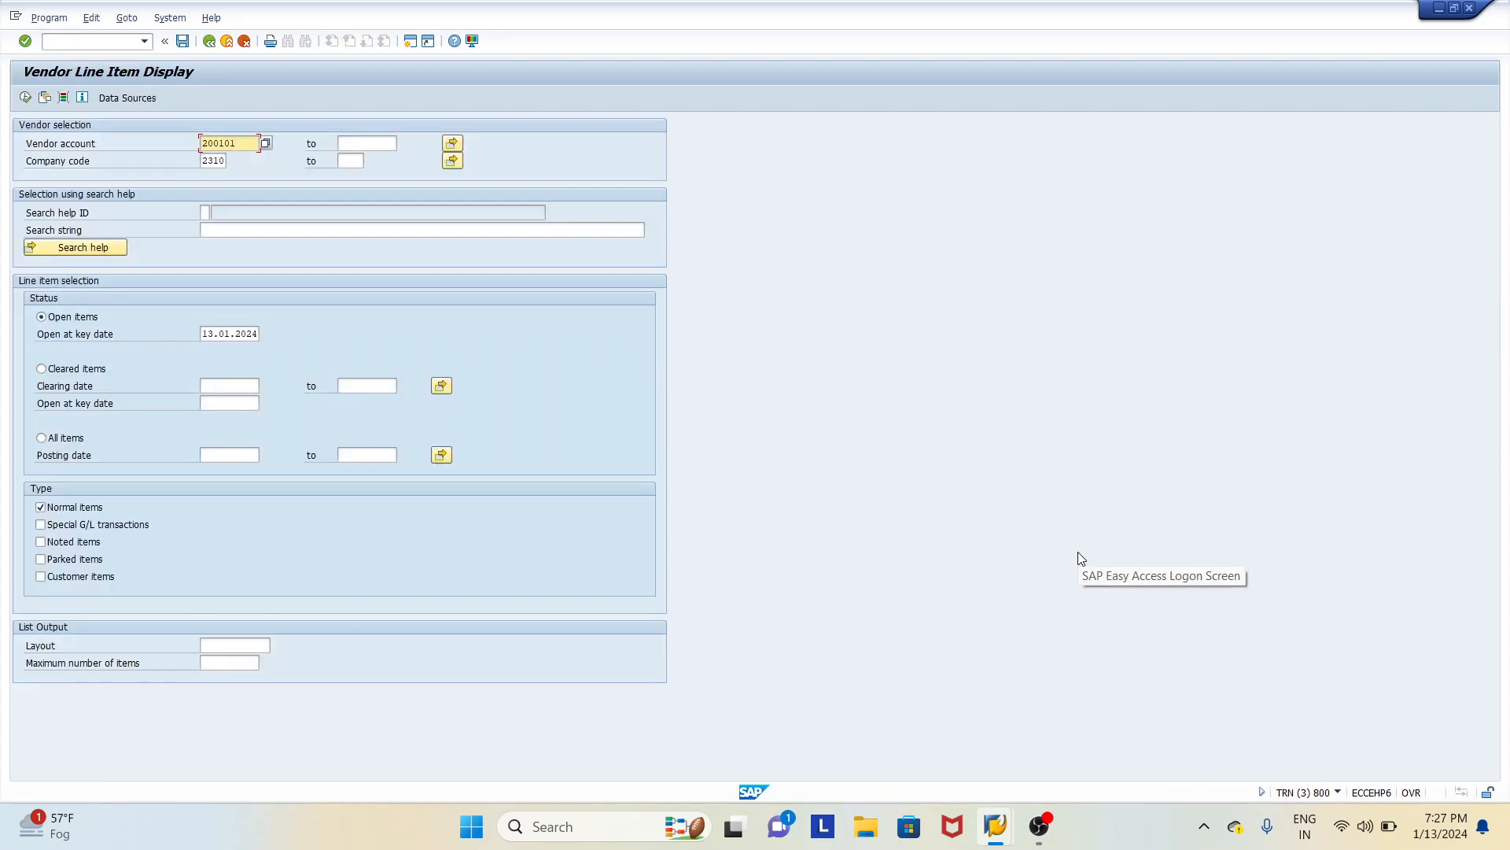
drag(248, 147, 155, 144)
key(BackSpace)
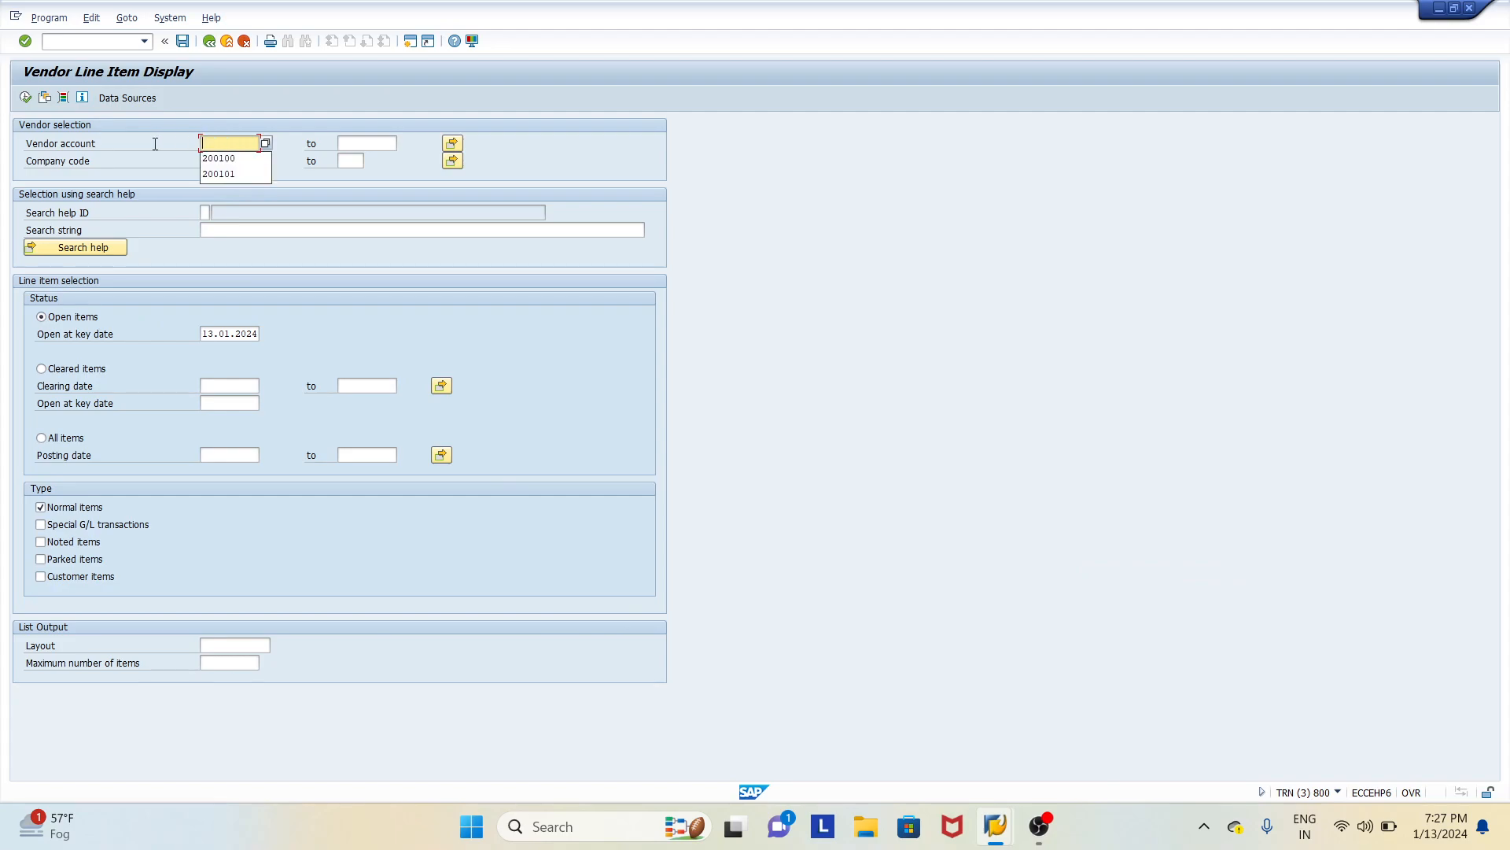
click(376, 143)
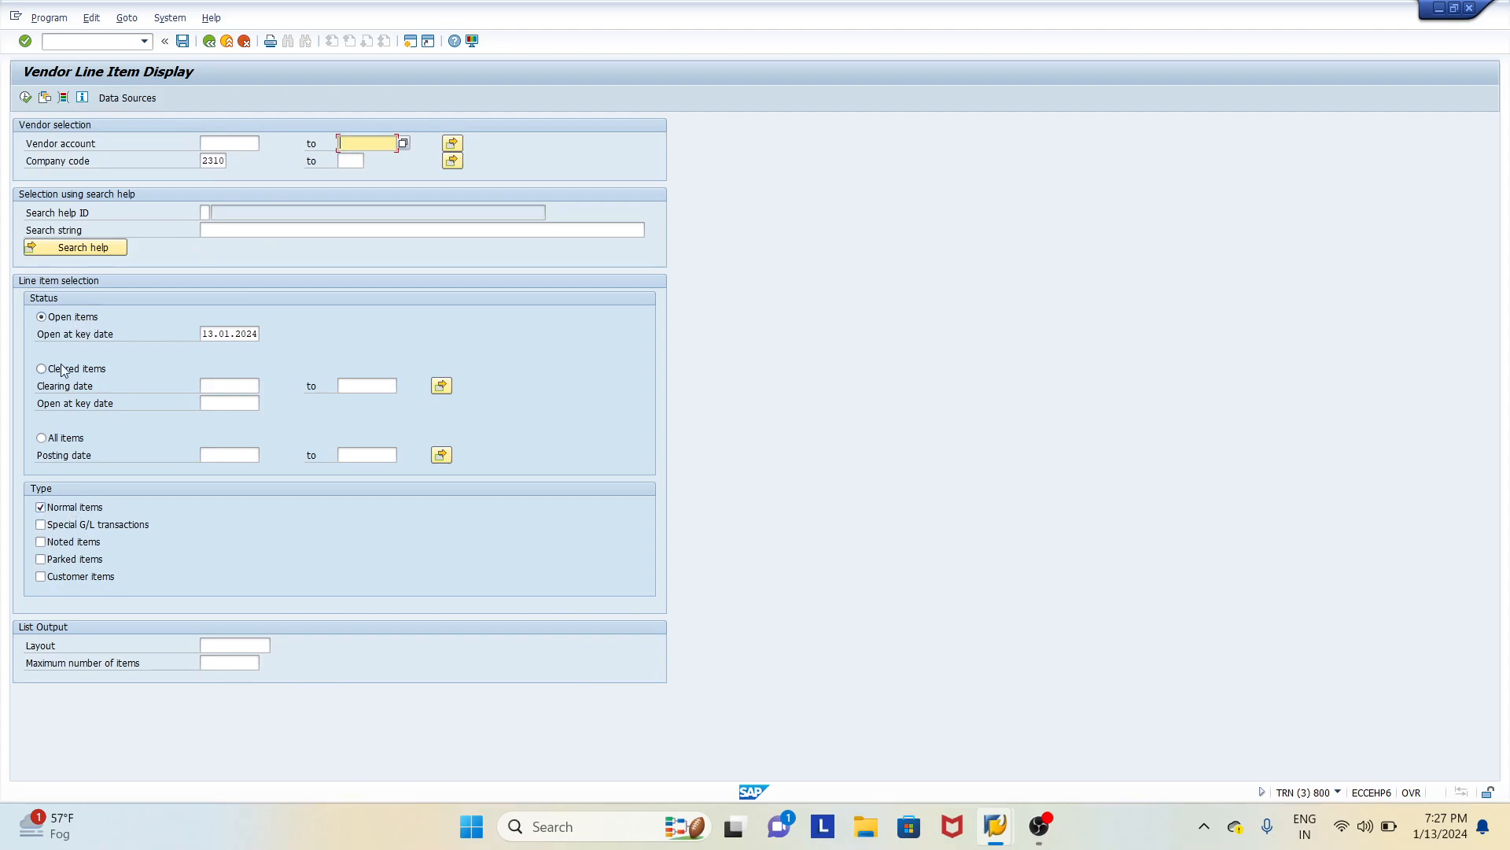
click(26, 97)
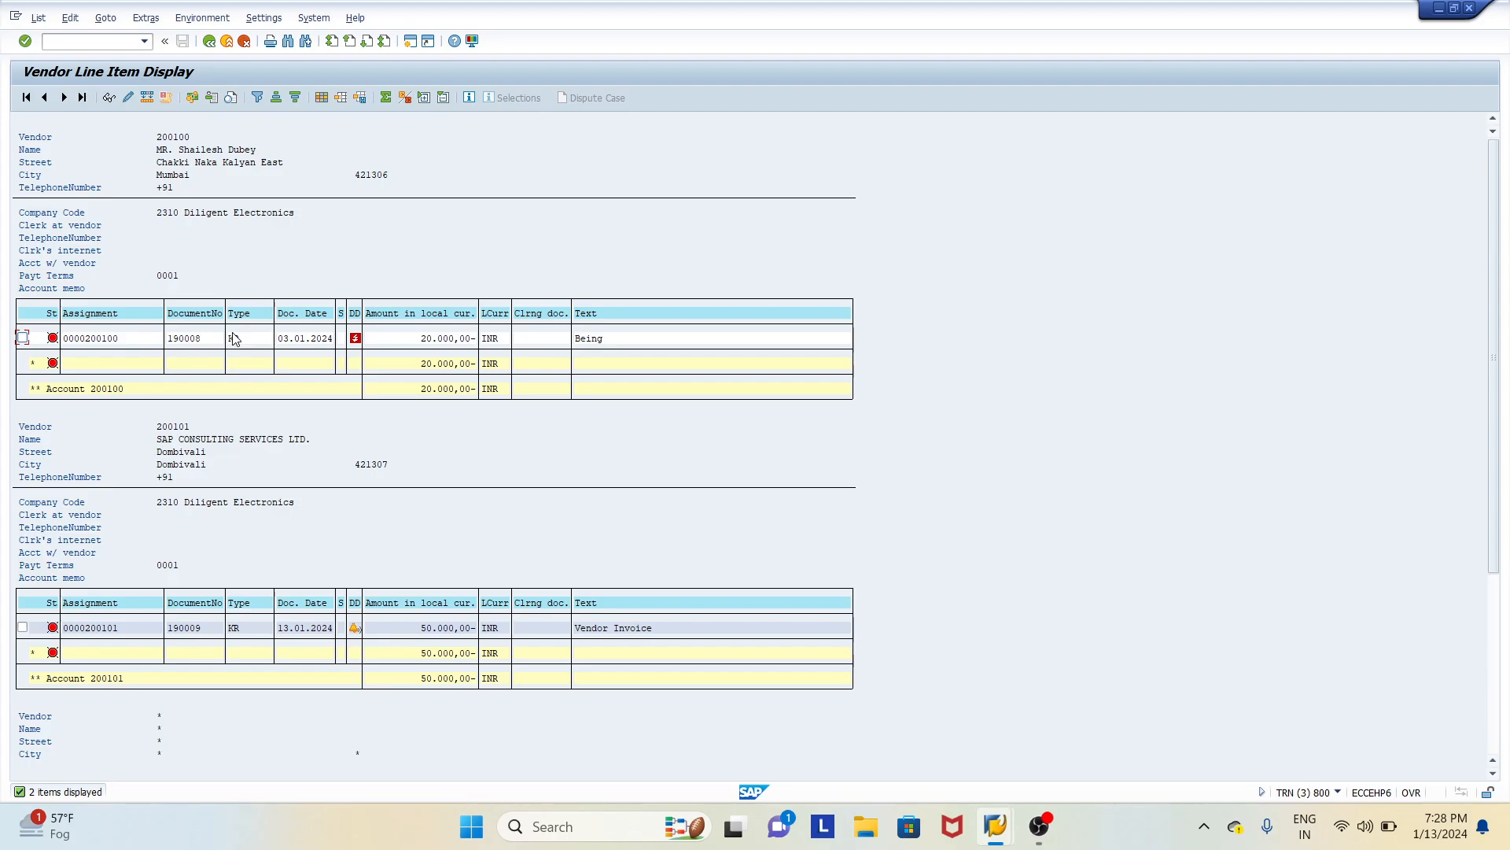
Step: Start transaction F-04 (Post with Clearing) in a new session
click(409, 41)
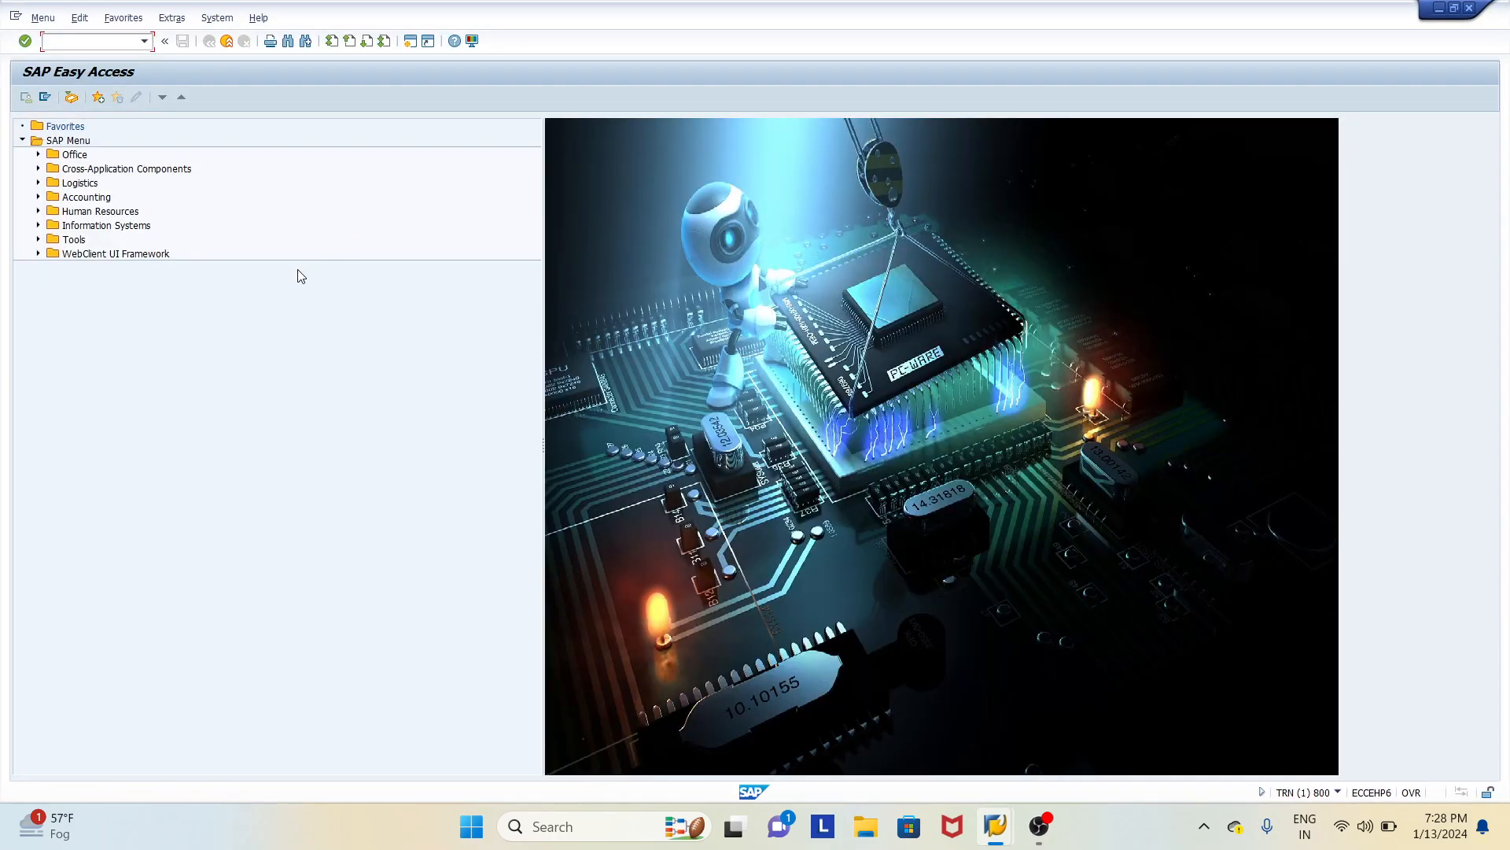
text(F-04)
key(Return)
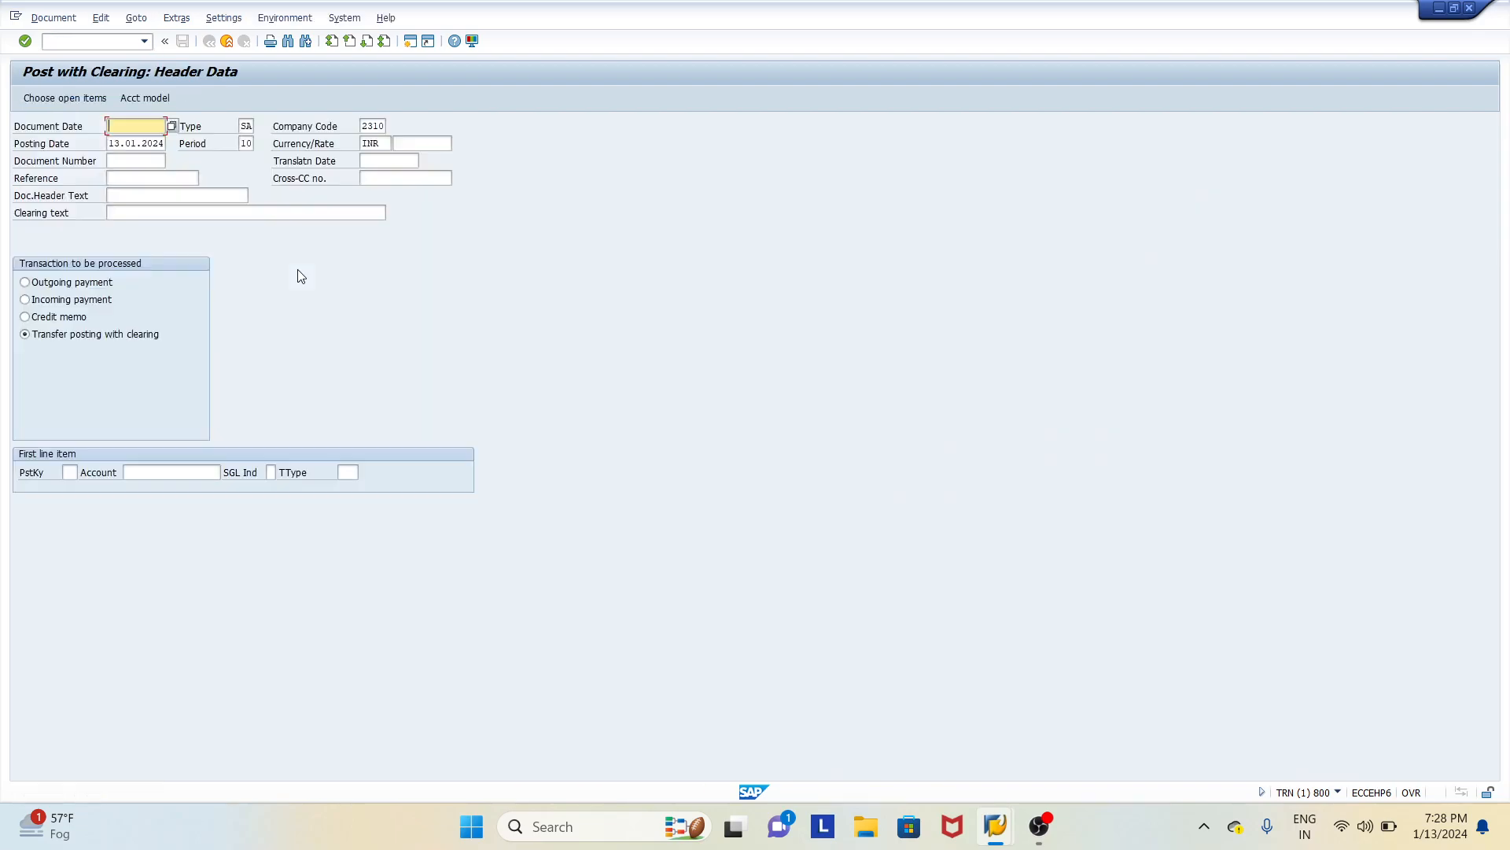
Step: Copy the posting date 13.01.2024 into the document date of the clearing document's header
click(166, 143)
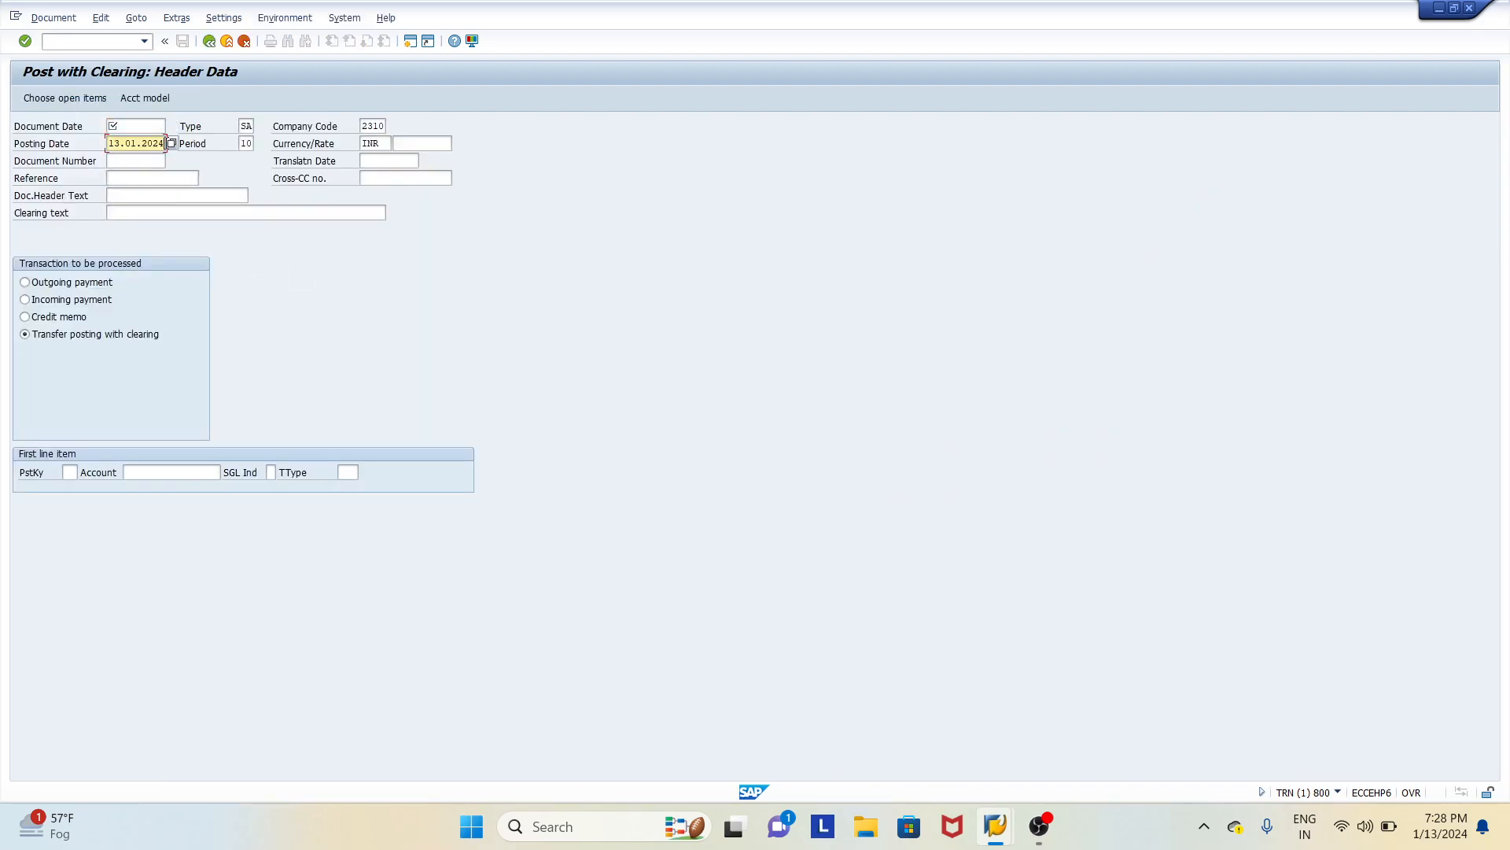
key(shift+Left)
key(shift+Left)
key(shift+Left)
key(shift+Left)
key(shift+Left)
key(shift+Left)
key(shift+Left)
key(shift+Left)
key(shift+Left)
key(shift+Left)
key(ctrl+c)
key(alt+shift)
click(157, 124)
key(ctrl+v)
Step: Set the header's reference to BALANCE TRF and both the document header text and clearing text to BALANCE TRANSFER
click(159, 176)
key(Down)
key(Return)
key(Tab)
key(Down)
key(Return)
key(Tab)
key(Down)
key(Down)
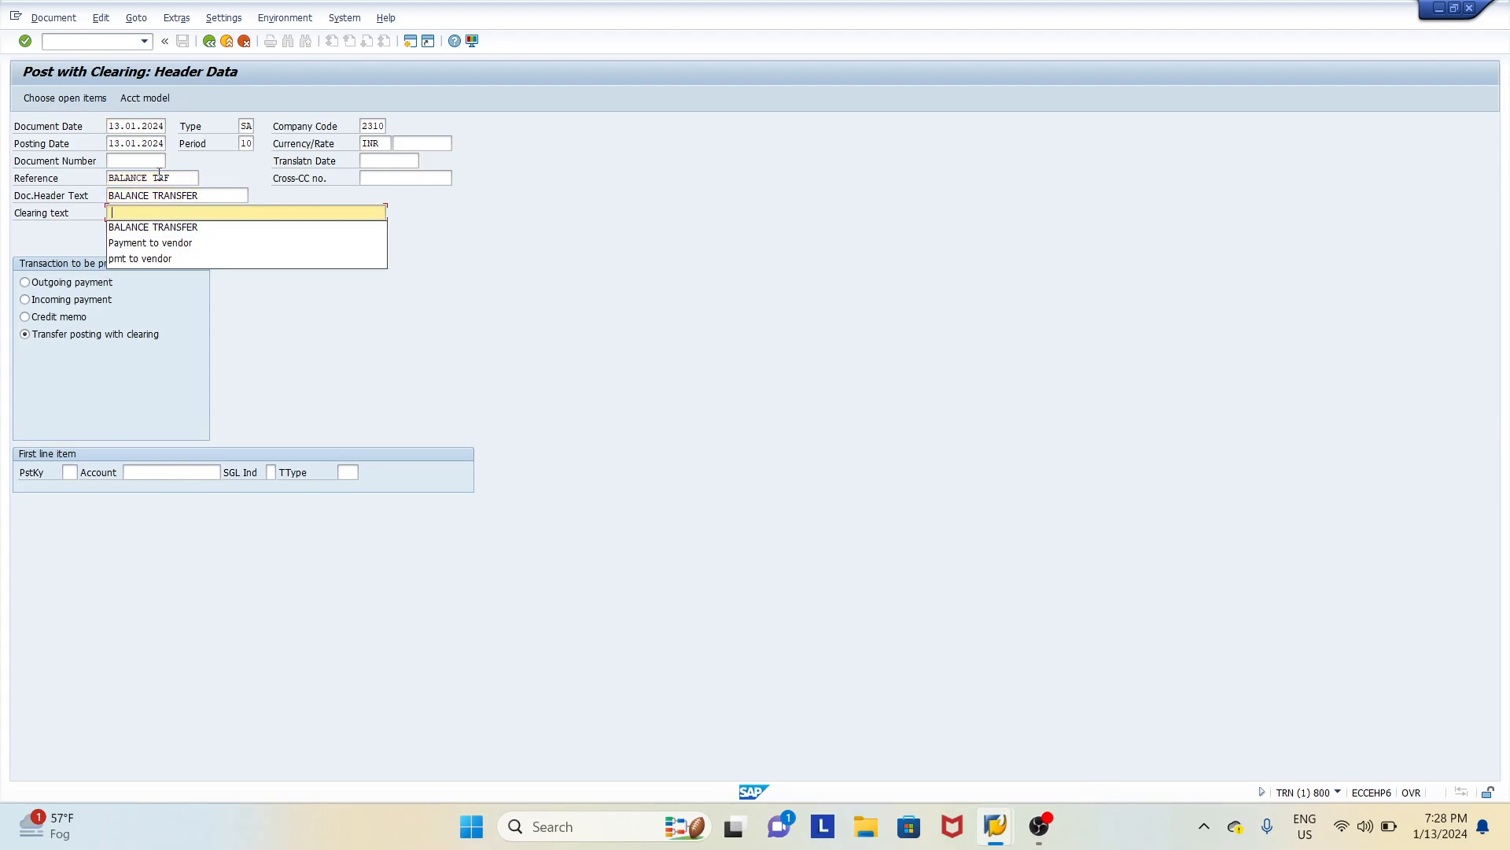
key(Return)
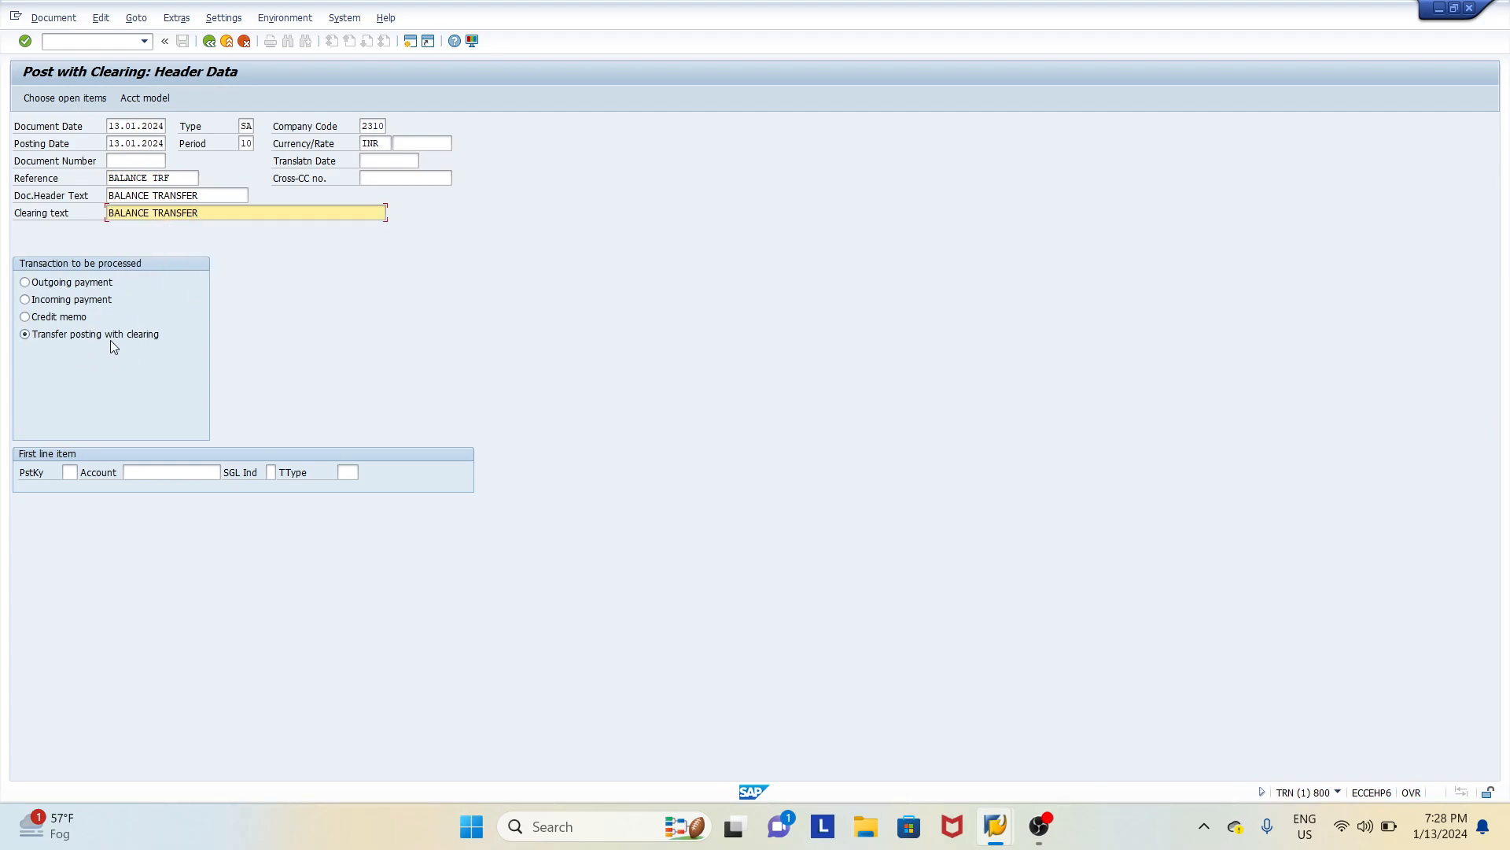
Step: Check the open vendor items and enter posting key 31 for the first line item
click(69, 472)
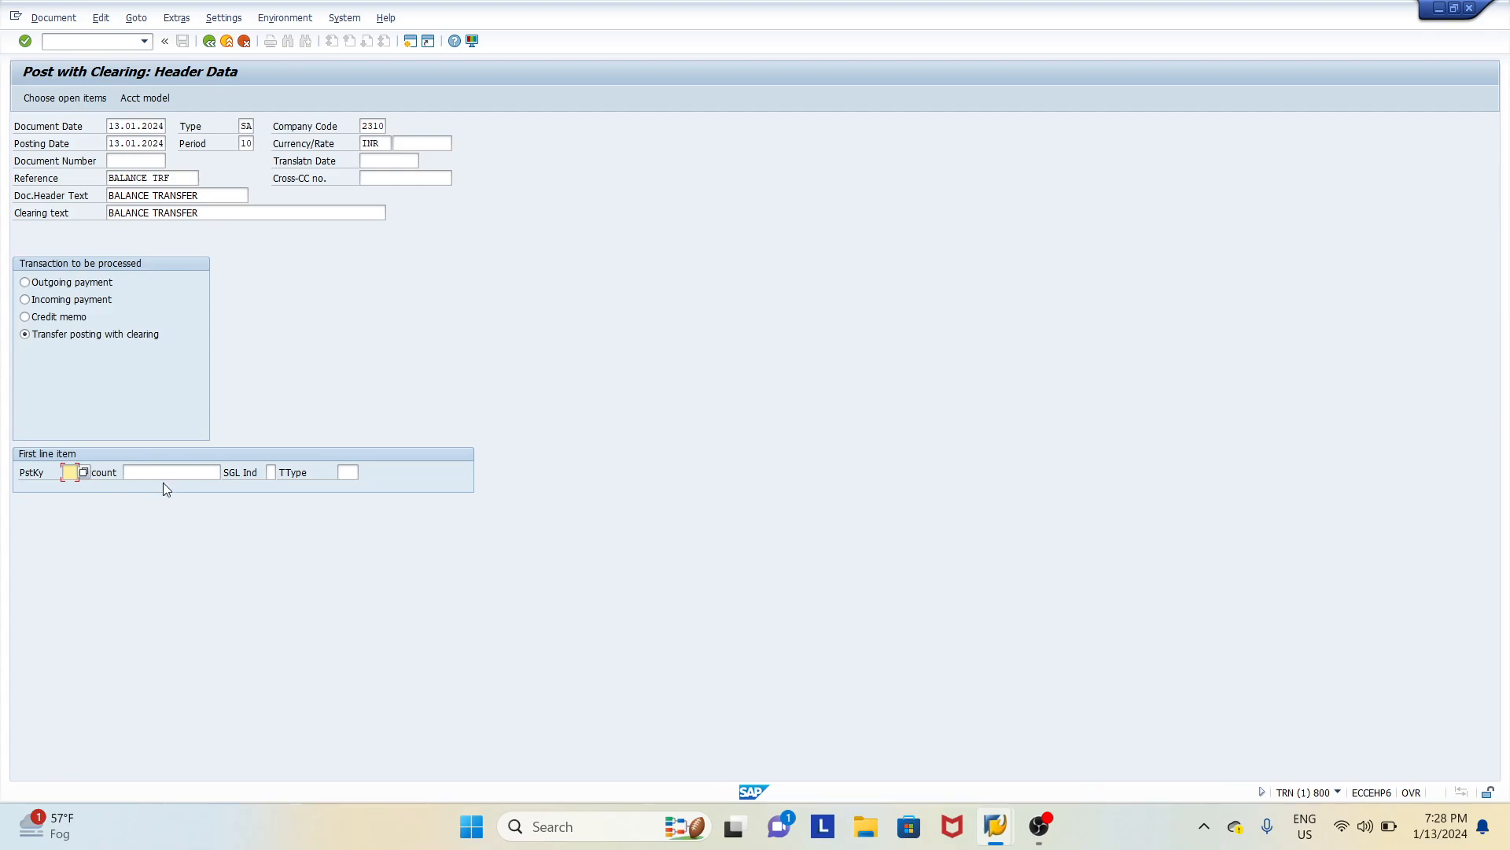
key(alt+Tab)
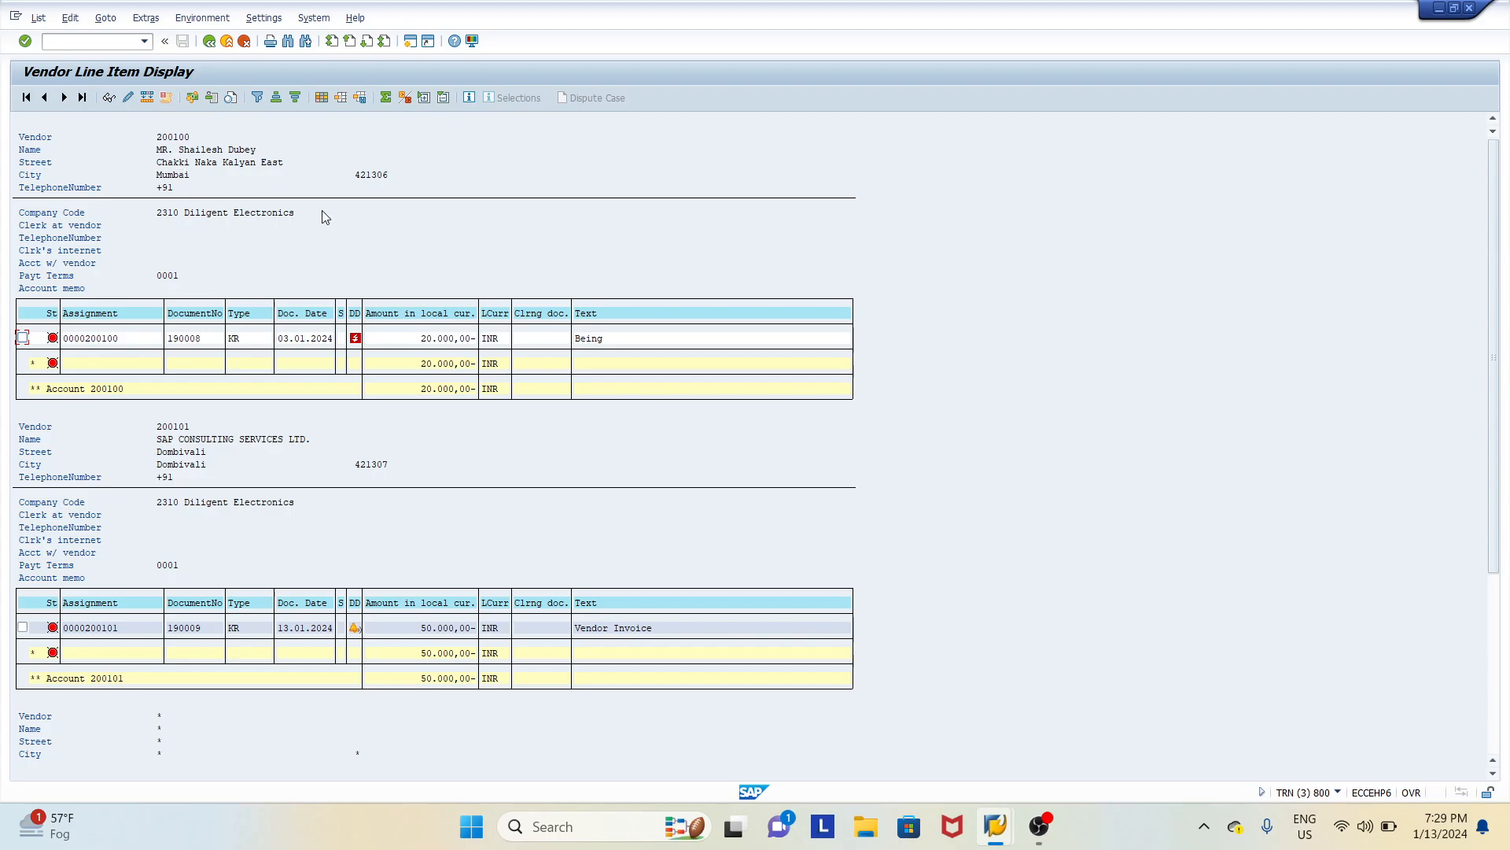
key(alt+Tab)
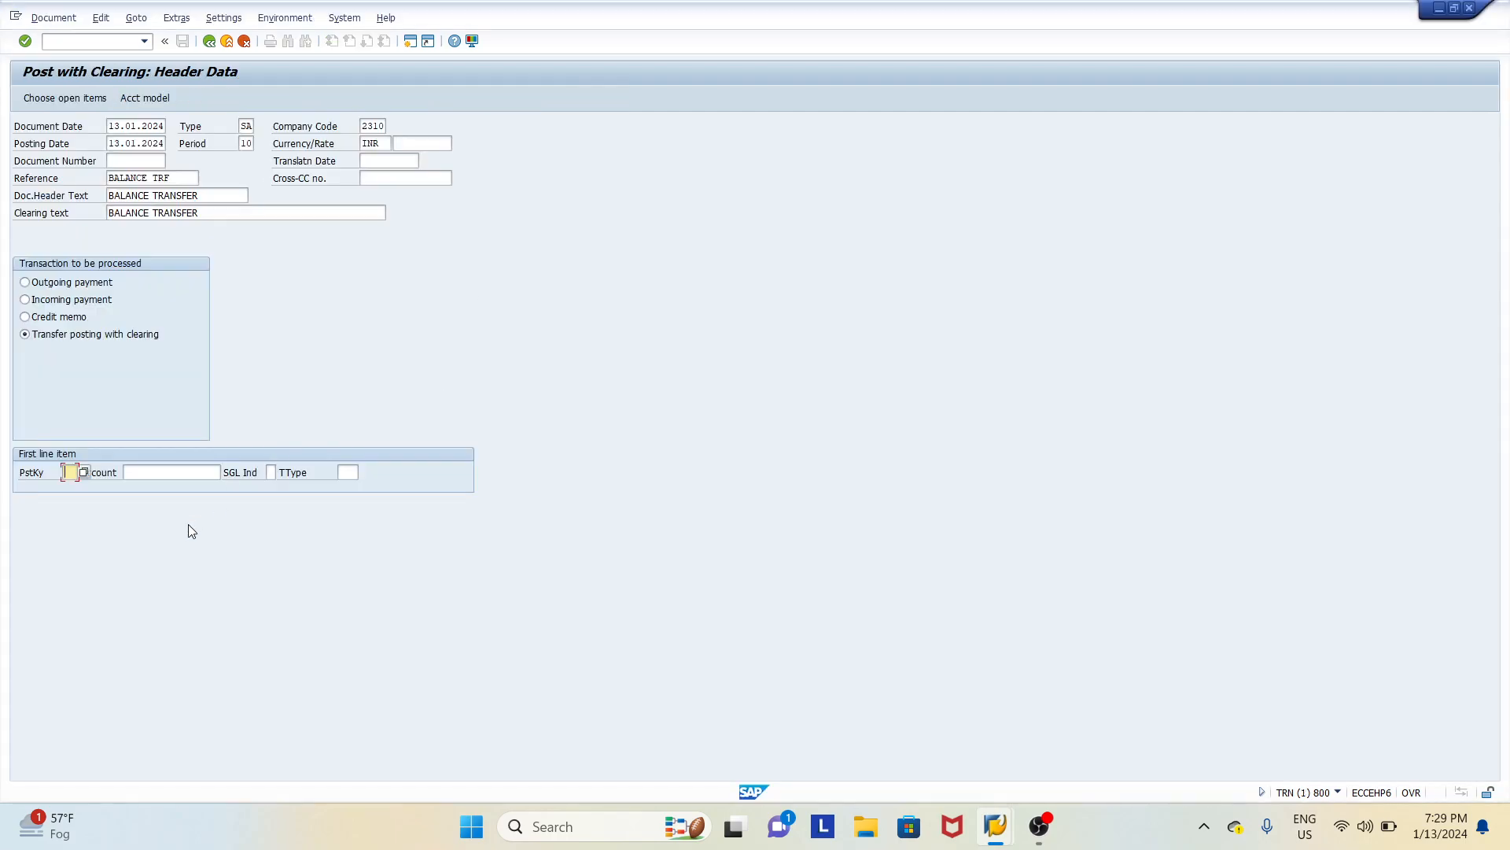
text(31)
double_click(68, 472)
Step: Look up and assign the Mumbai vendor as the first line item's account, and proceed to its vendor item details
click(179, 470)
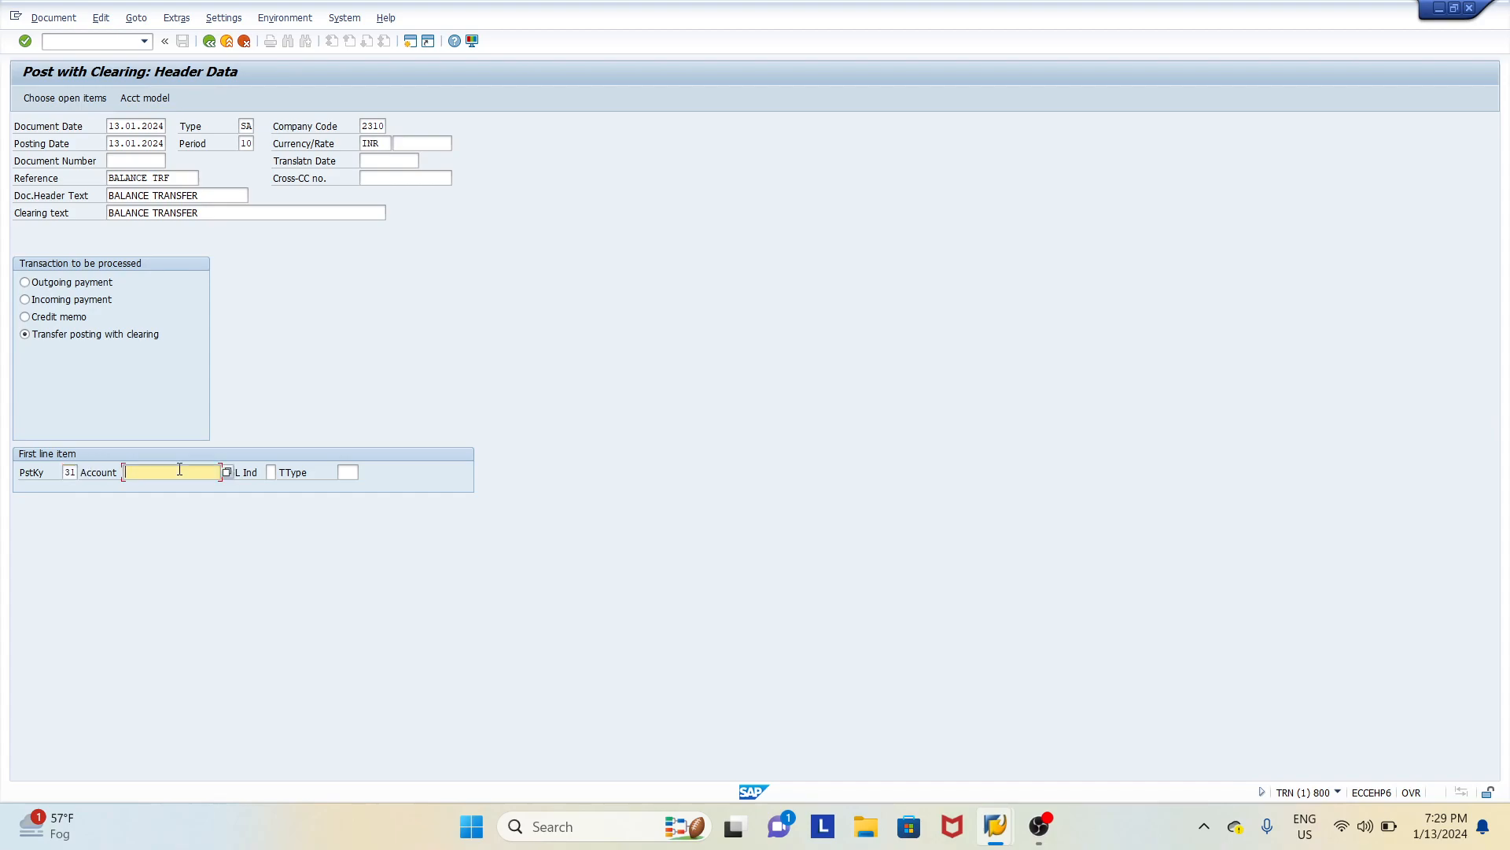
click(226, 472)
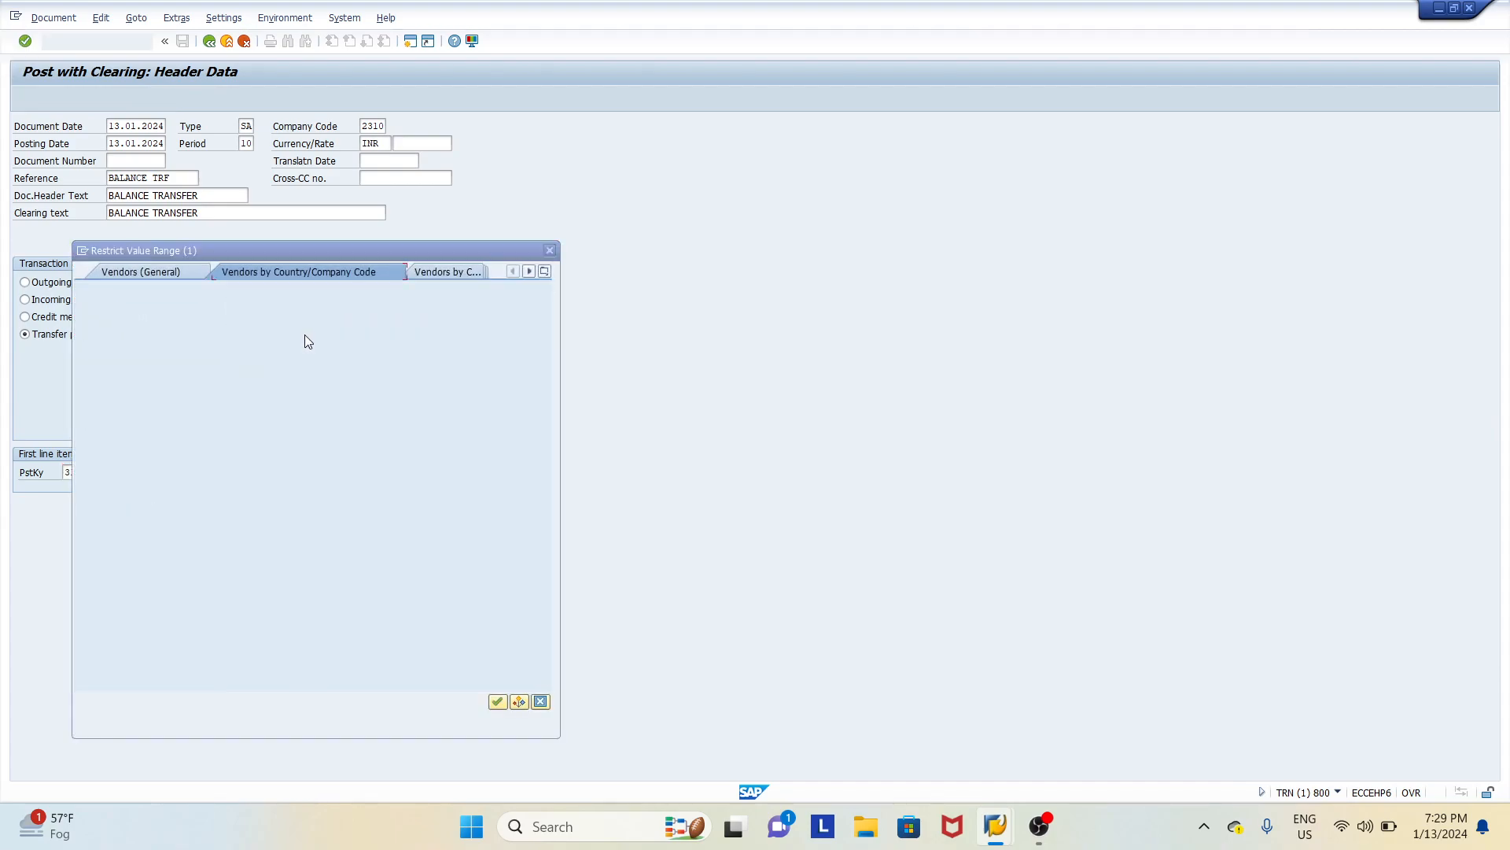
key(Return)
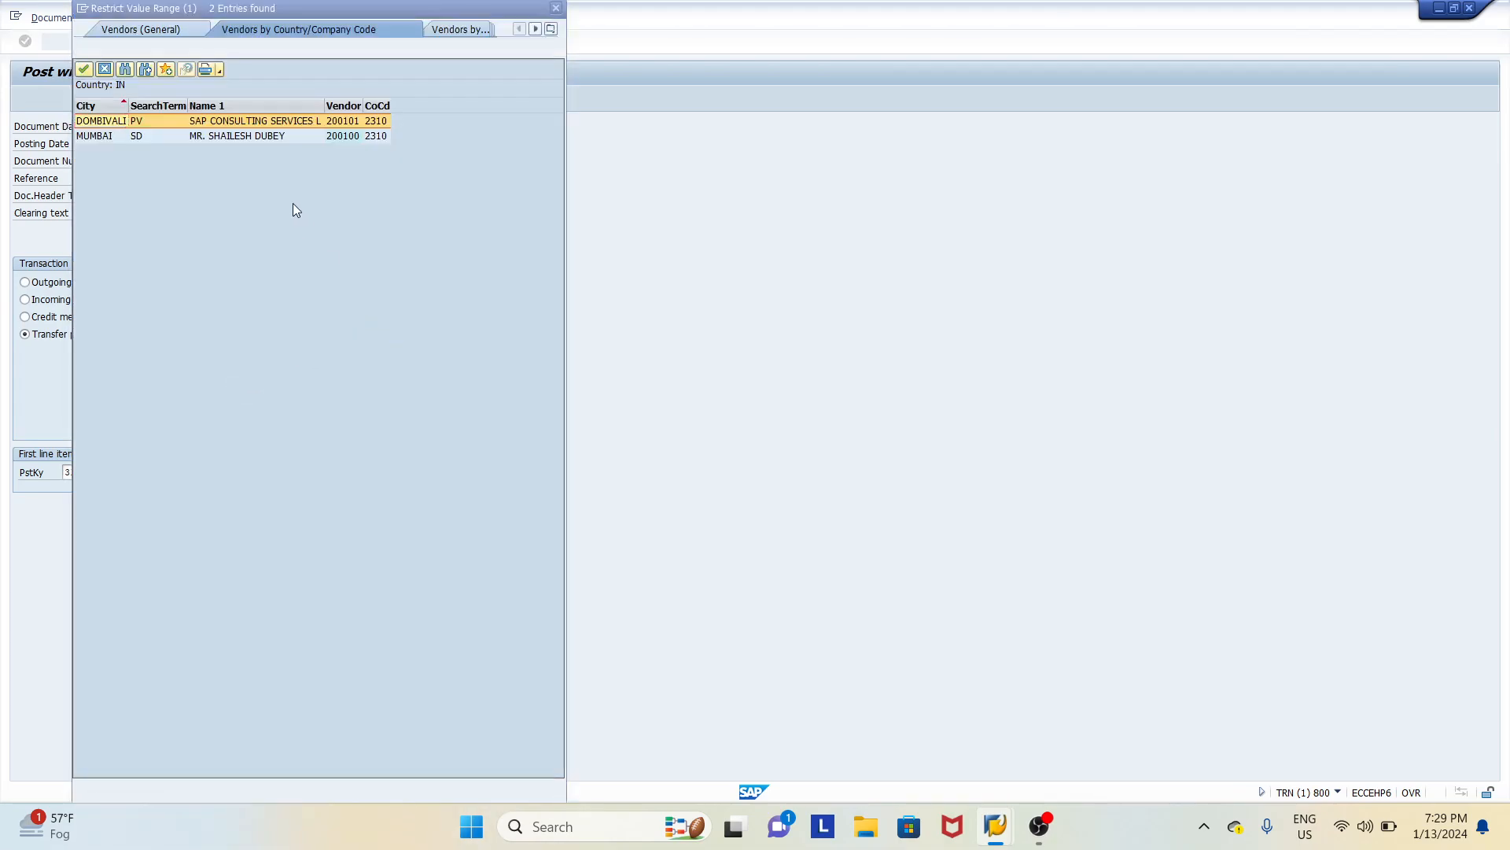
click(223, 136)
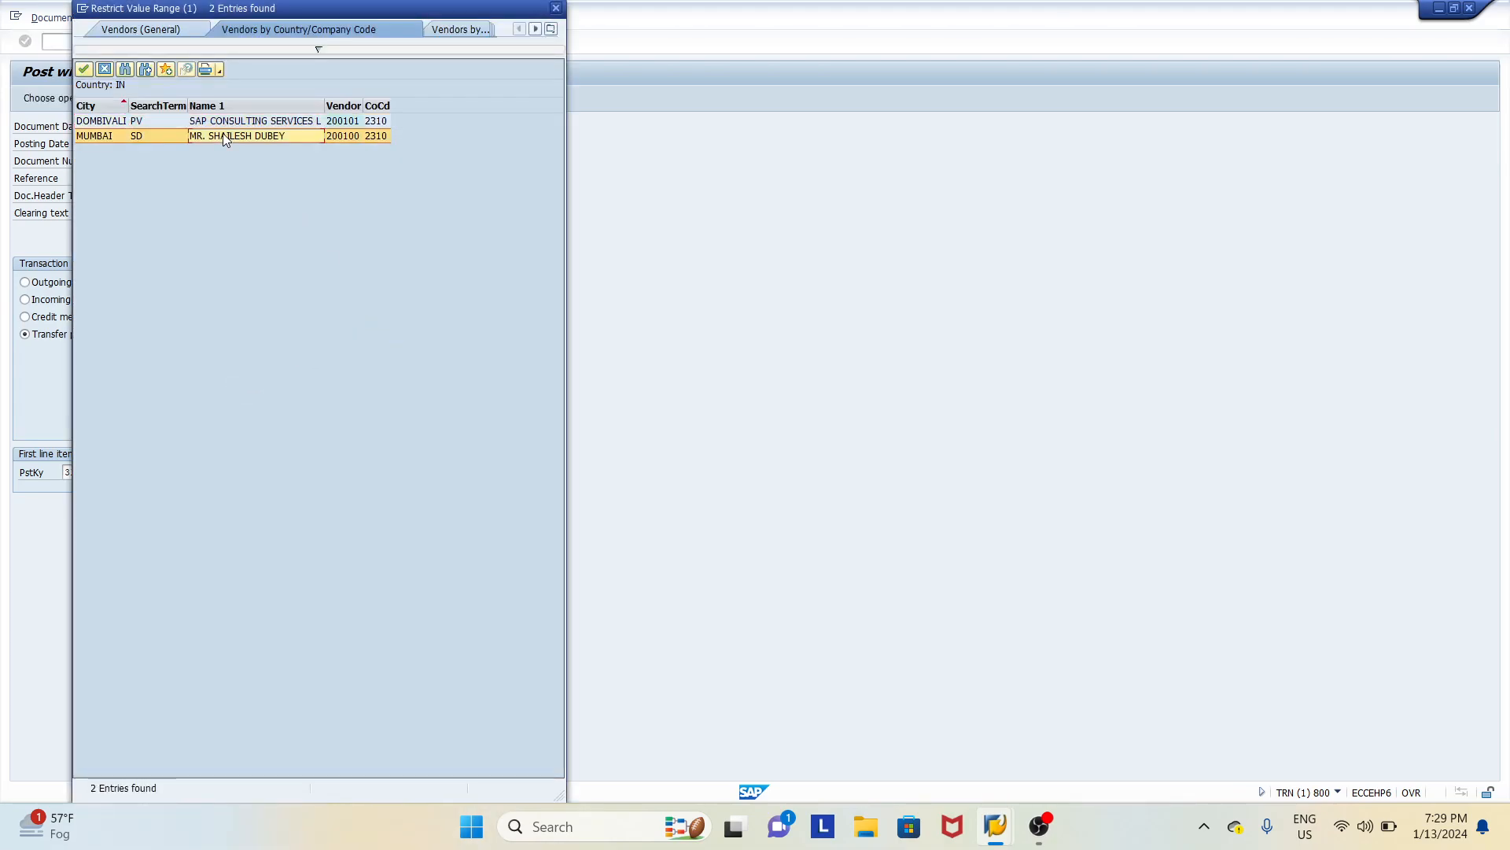
double_click(212, 139)
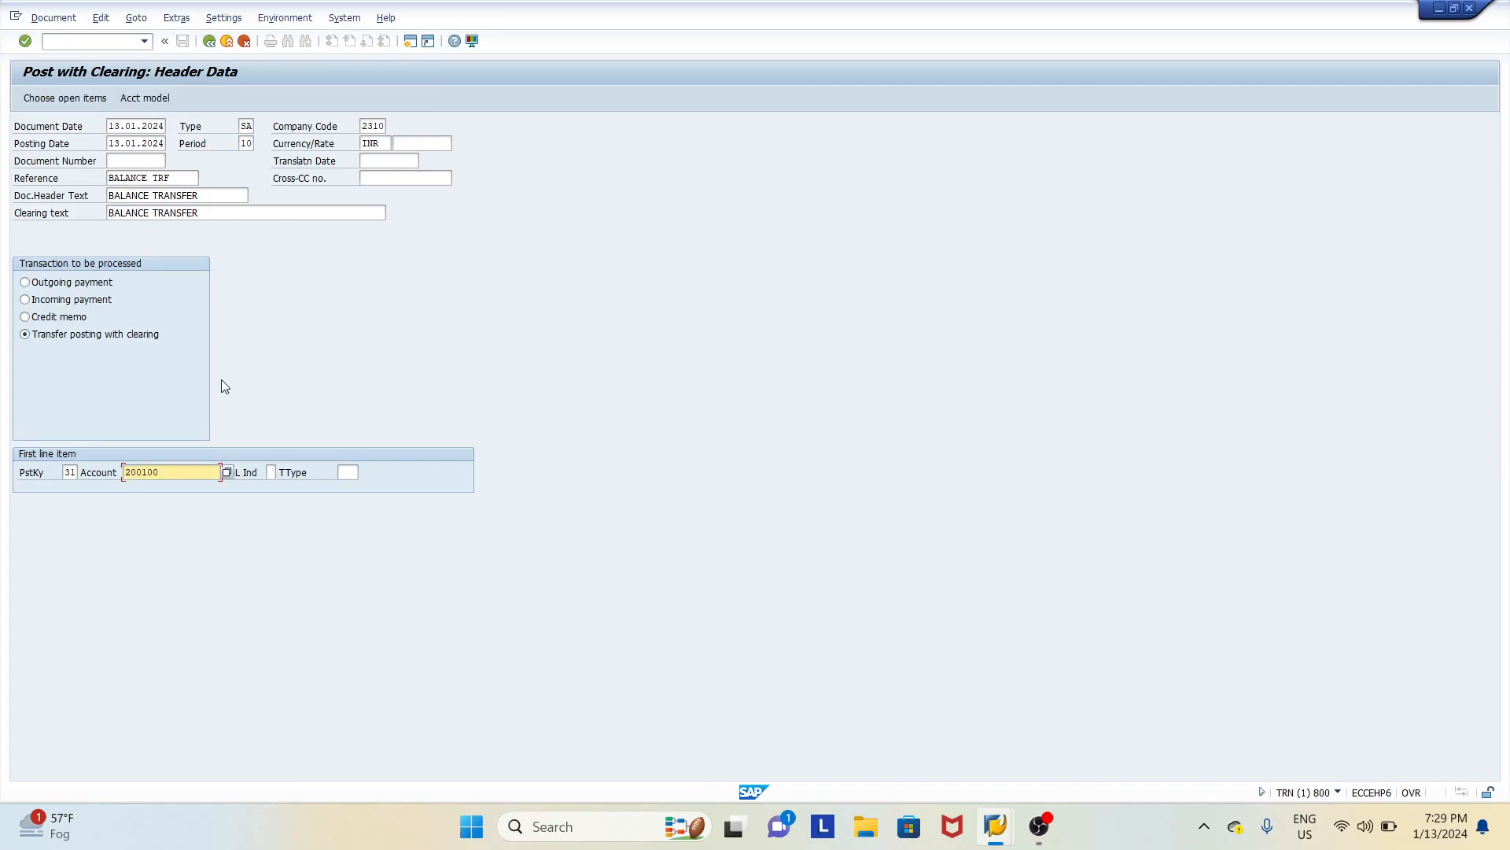
key(alt+Tab)
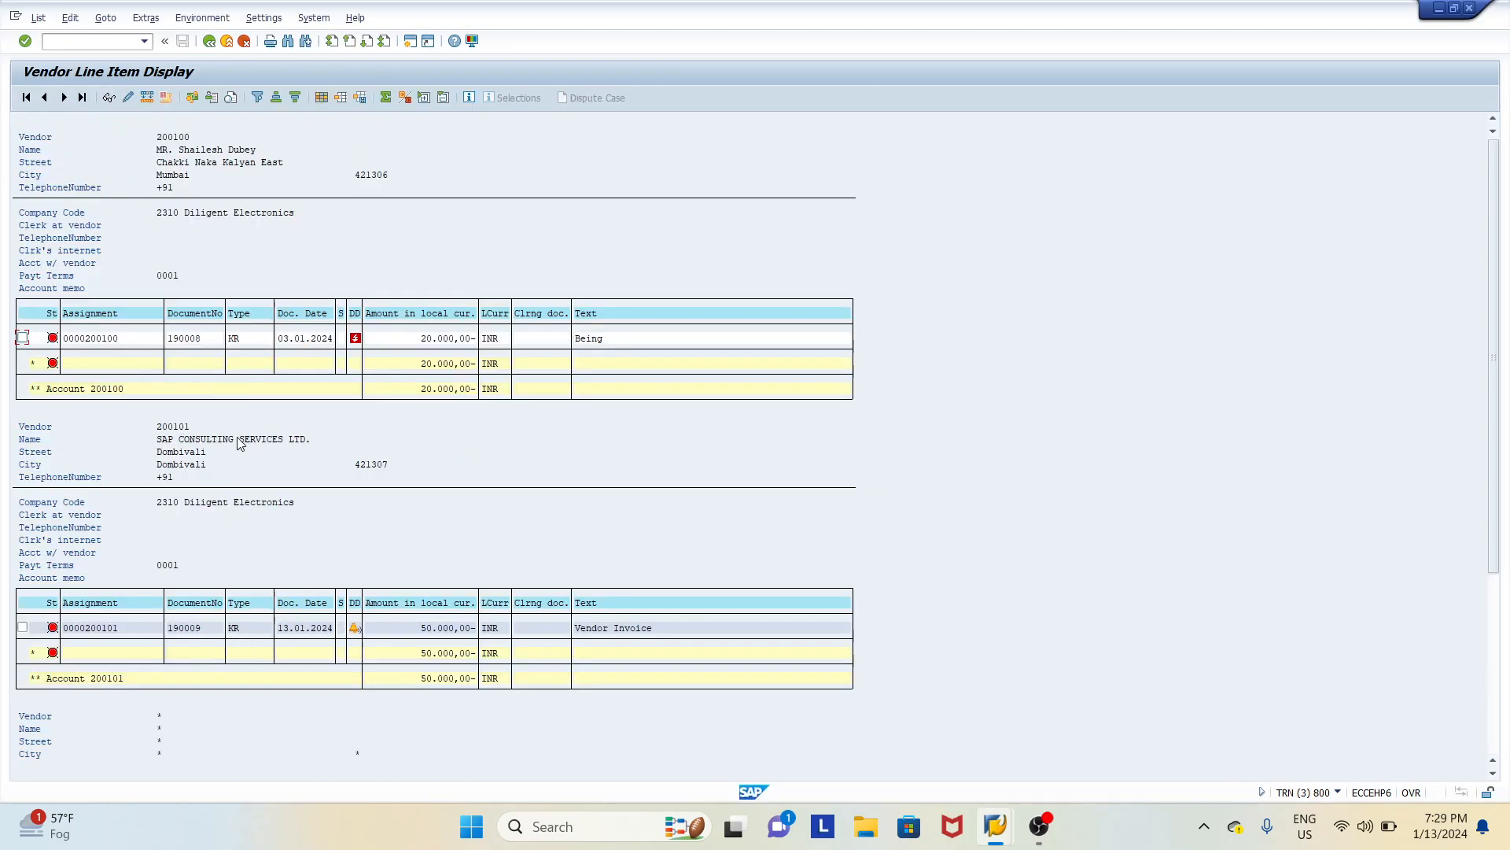
key(alt+Tab)
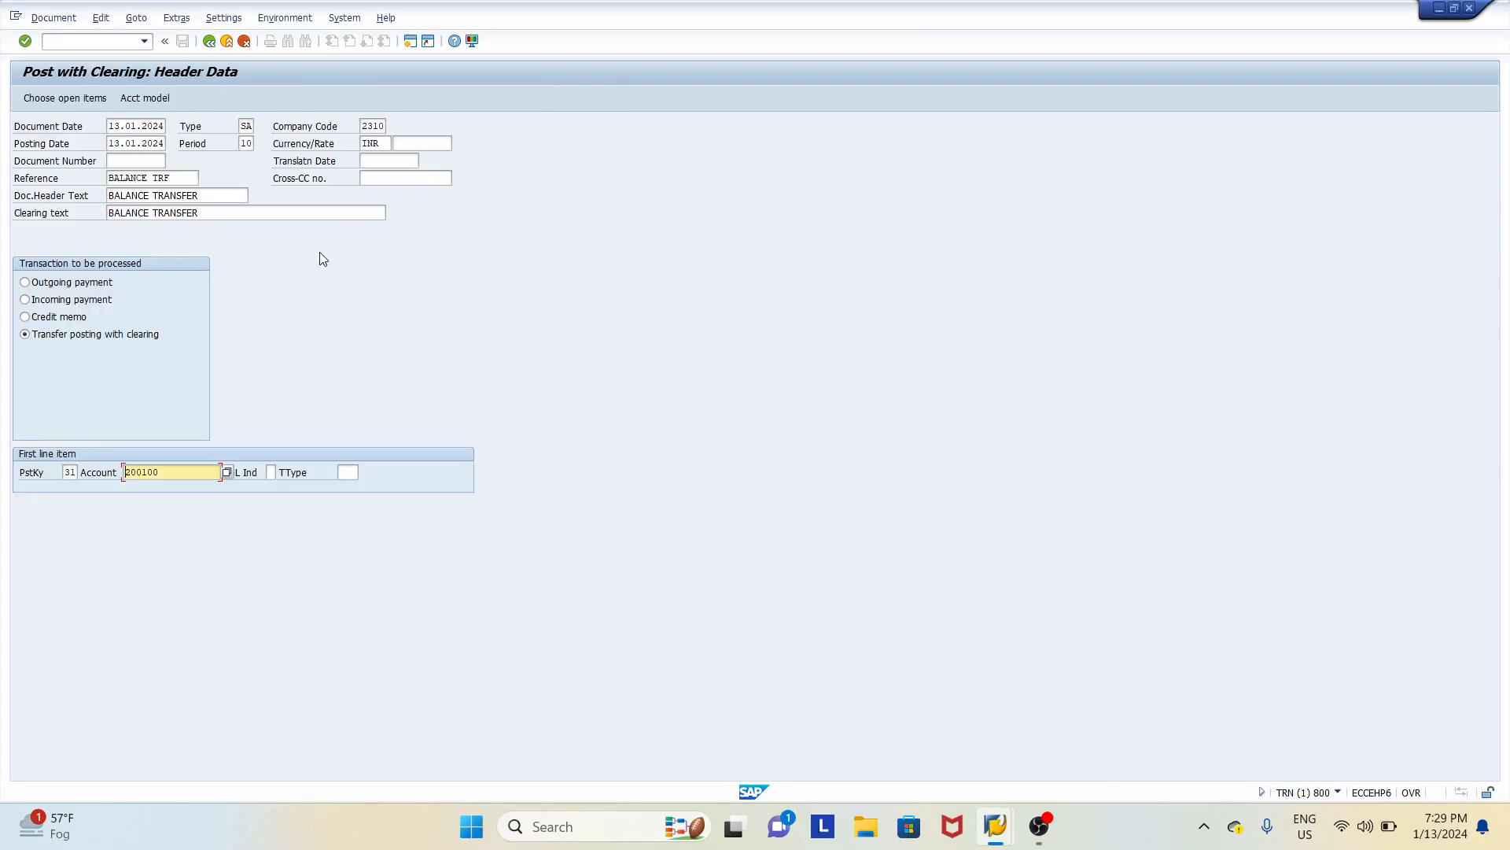
double_click(172, 474)
key(Return)
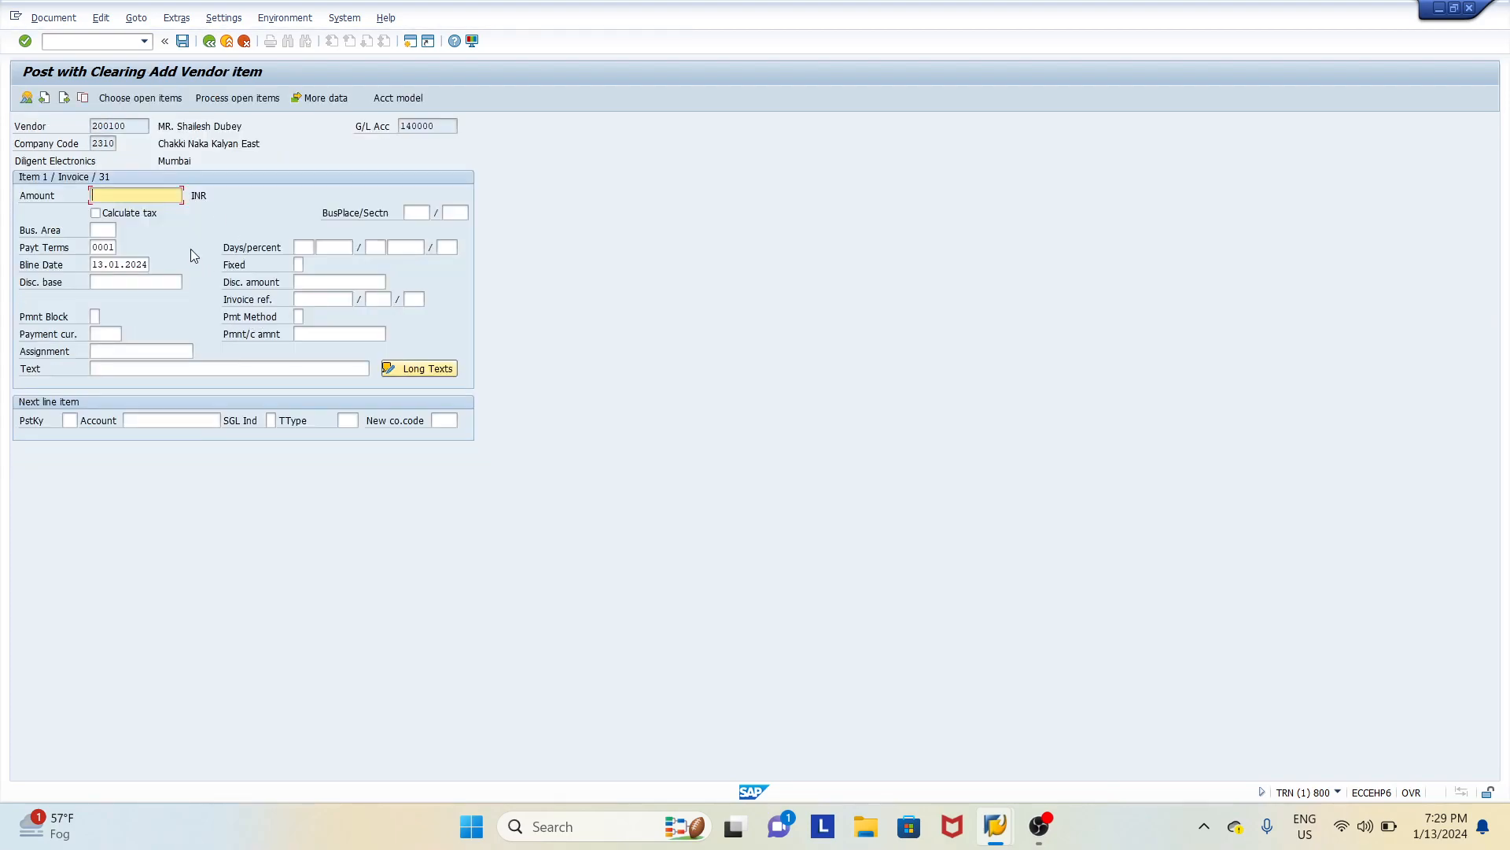
Step: Check the Dombivali vendor's open invoice and enter 50000 INR as the vendor item's amount
key(alt+Tab)
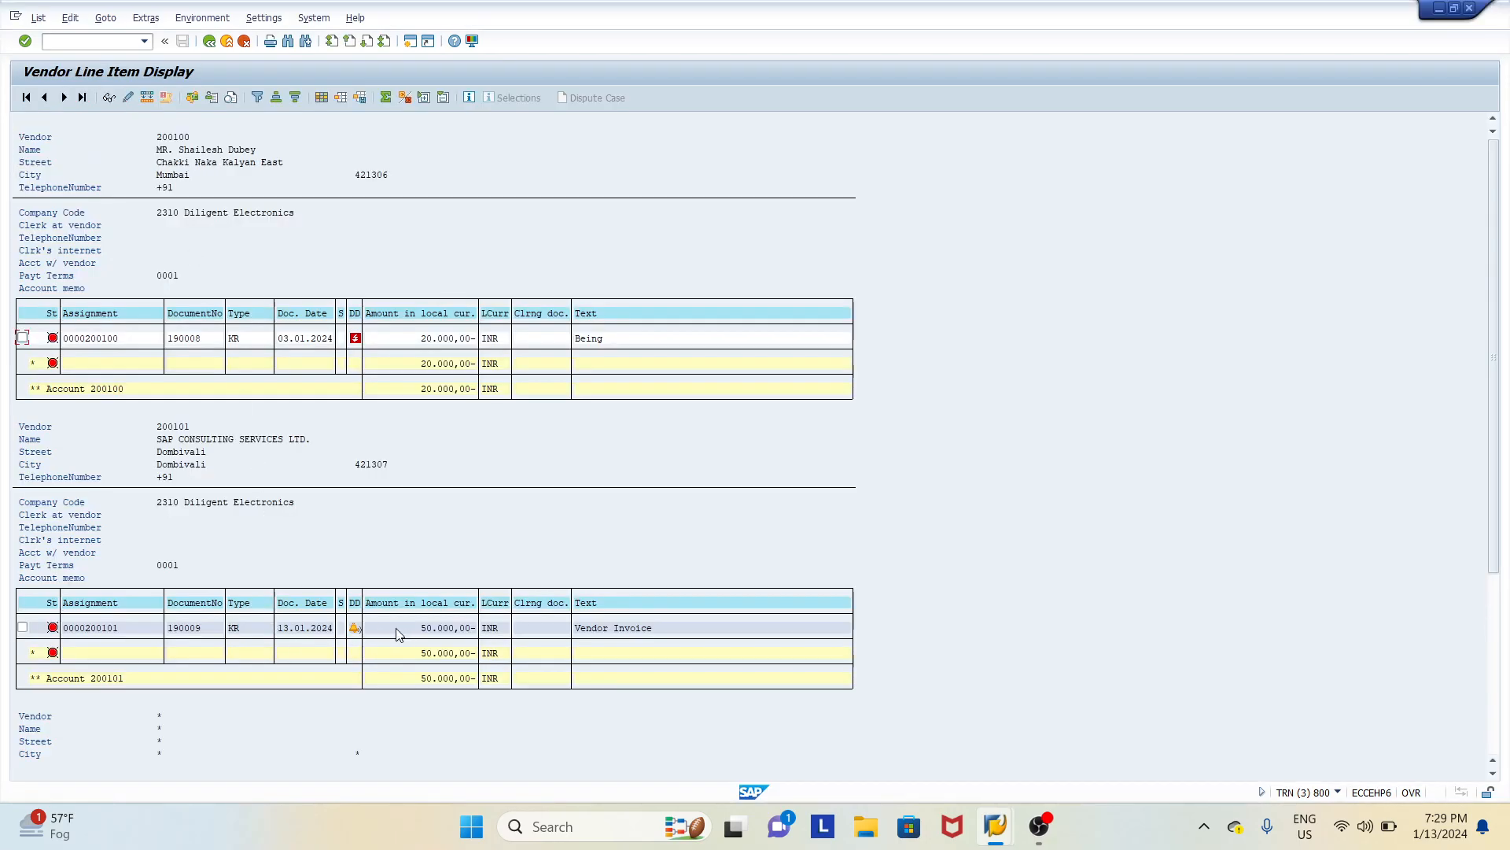
key(alt+Tab)
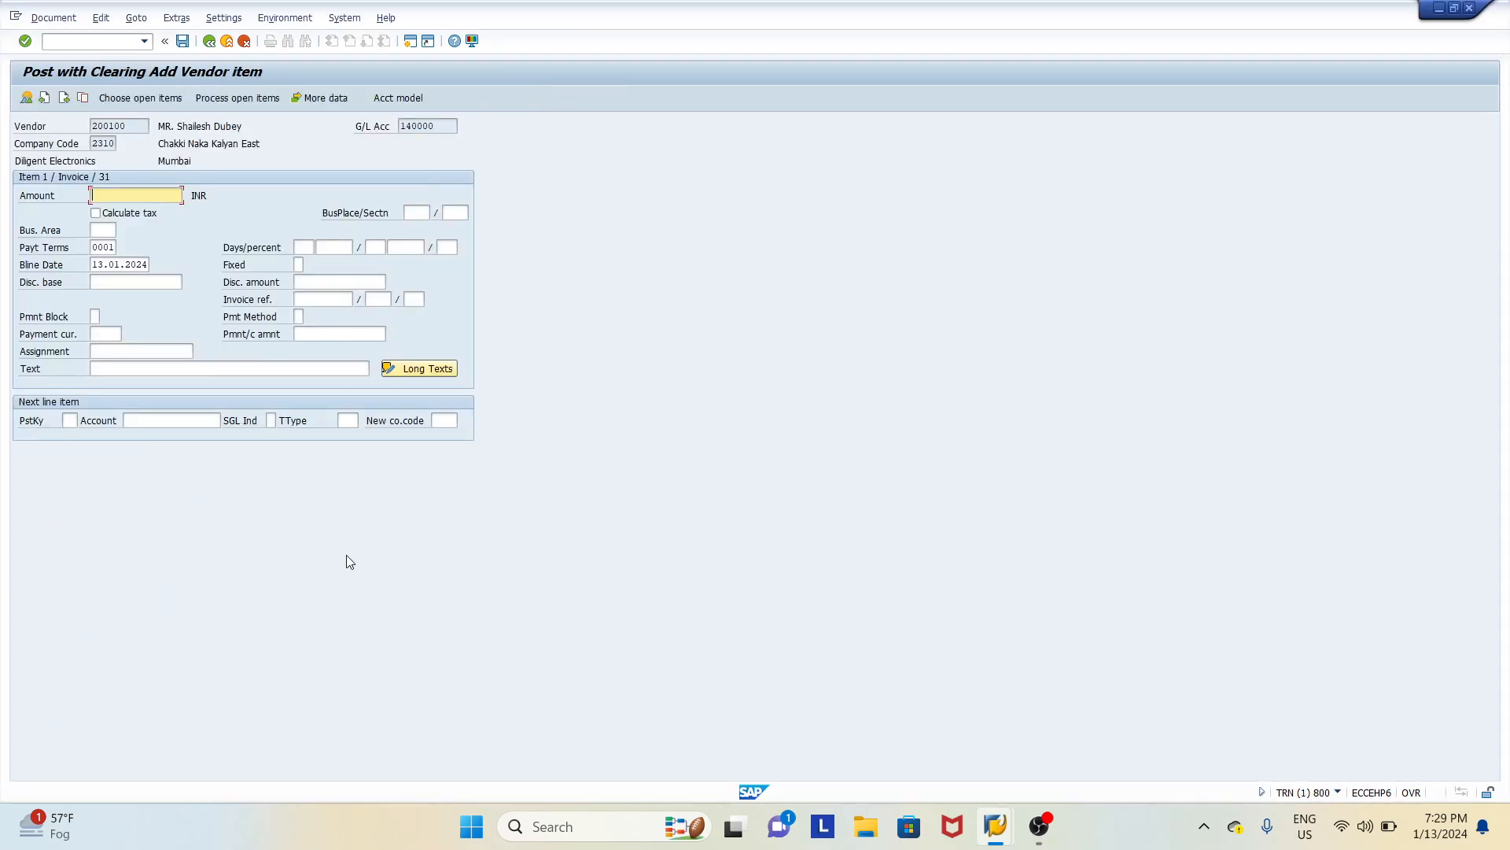
text(5)
key(Down)
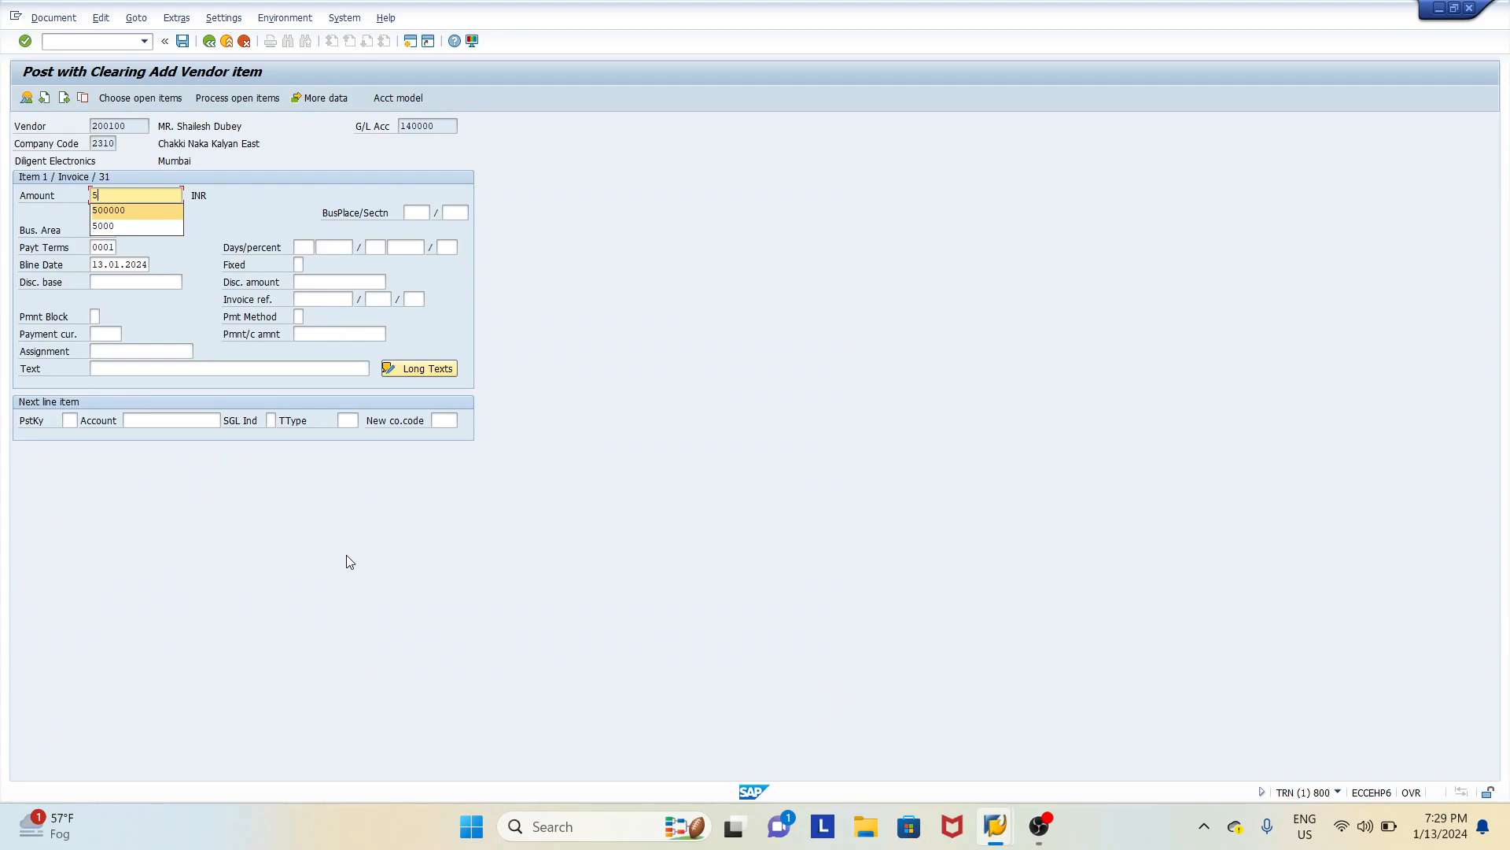
text(0000)
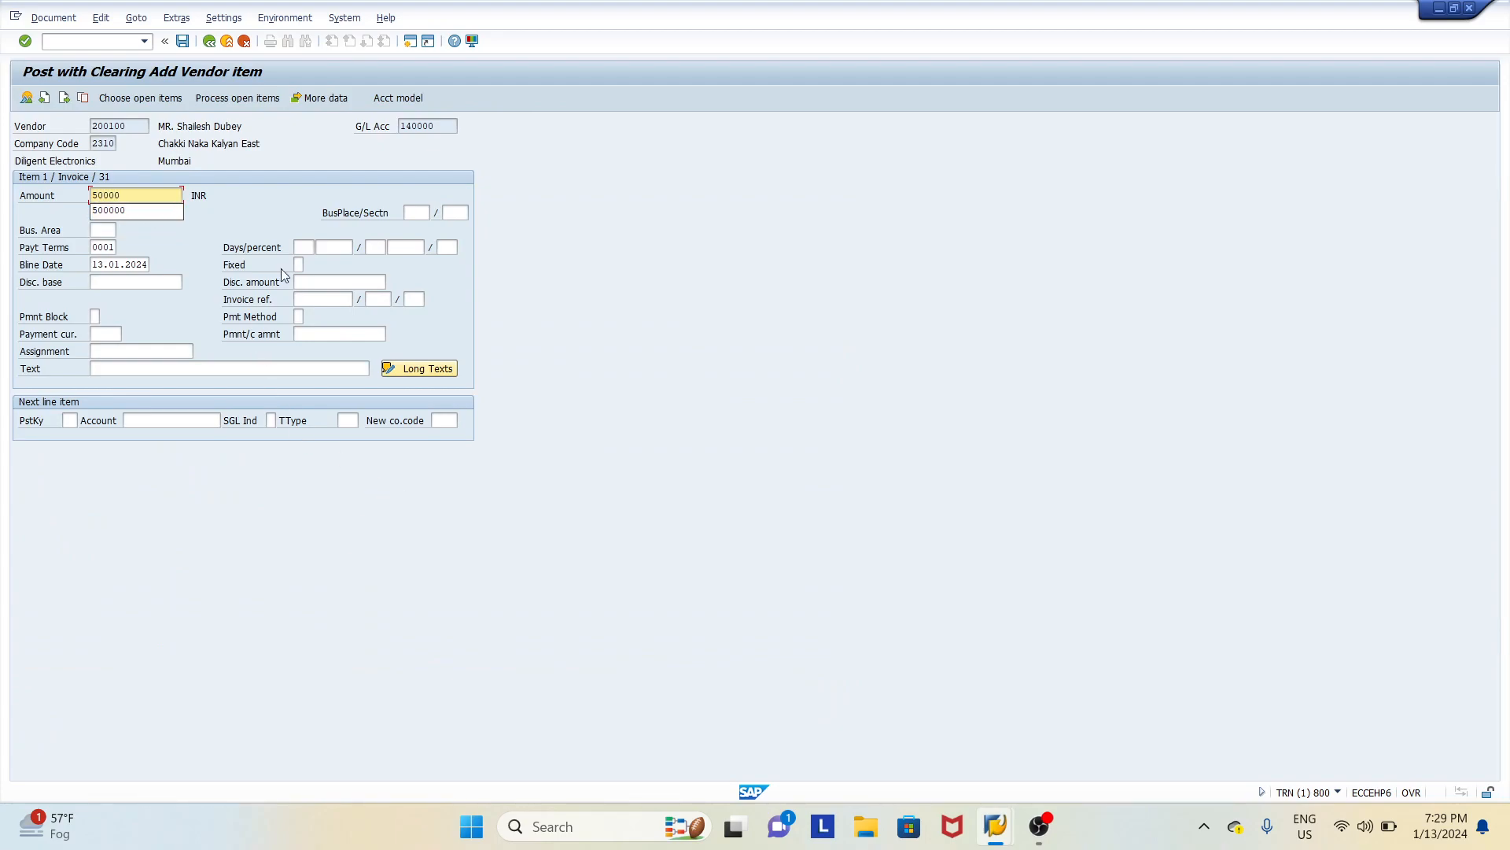
Step: Look up and set the vendor item's business place (Noida HO) and section code (Noida head office), both 2310
click(411, 213)
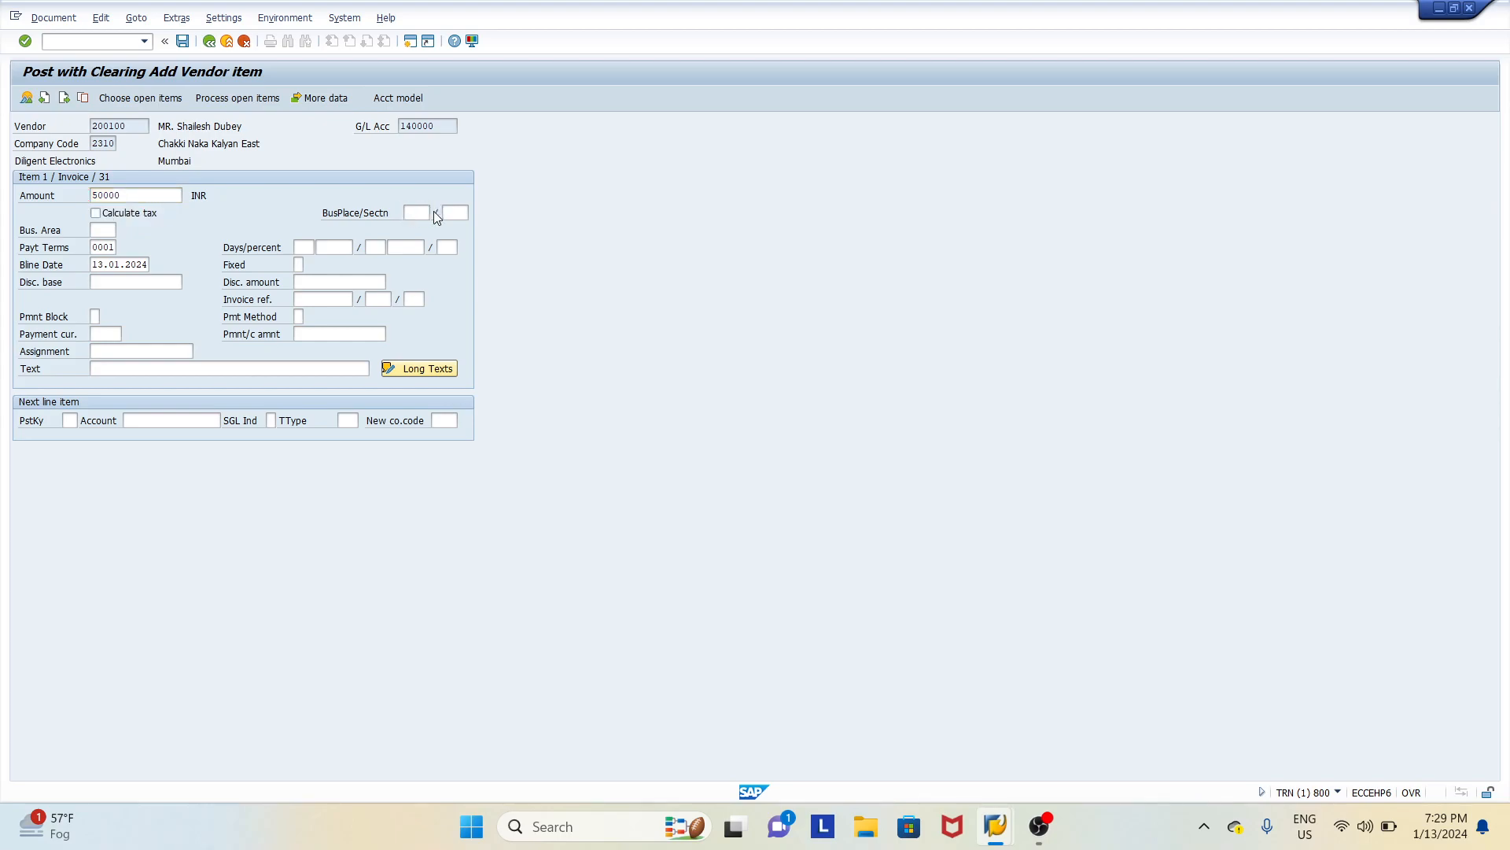
click(435, 233)
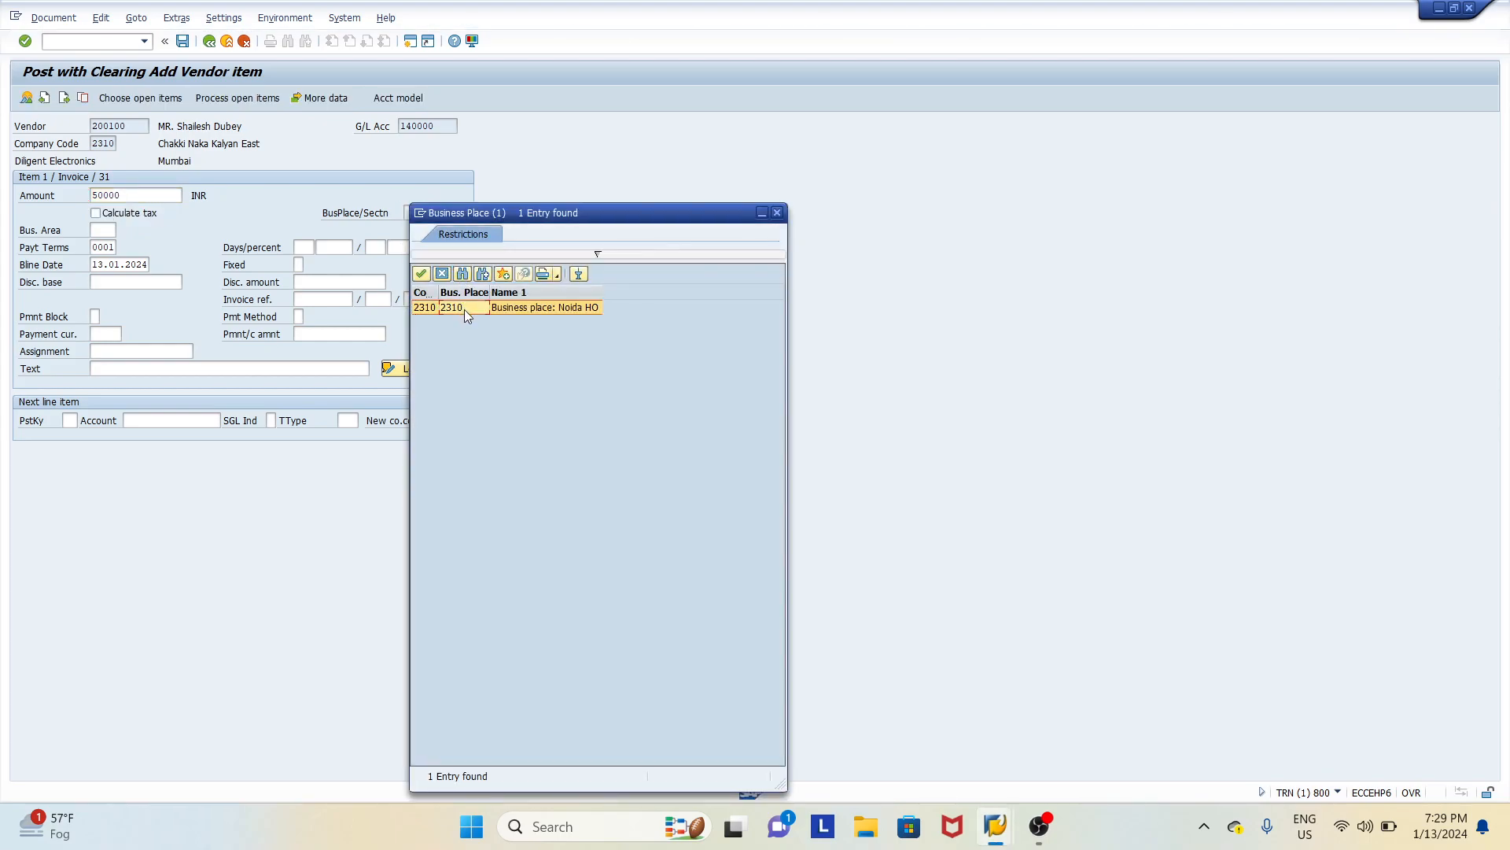
double_click(465, 311)
click(456, 214)
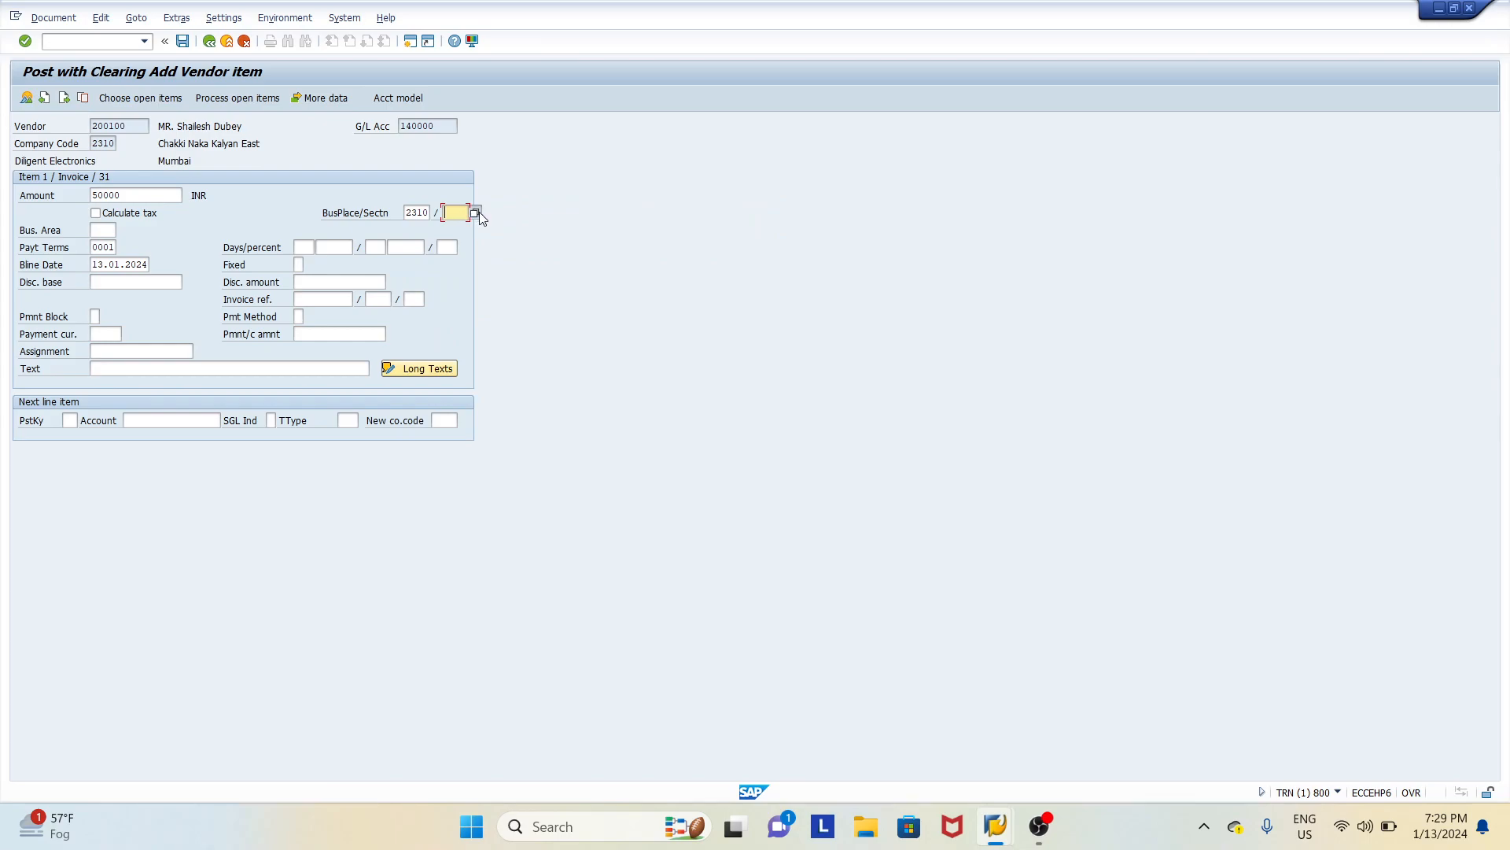
key(F4)
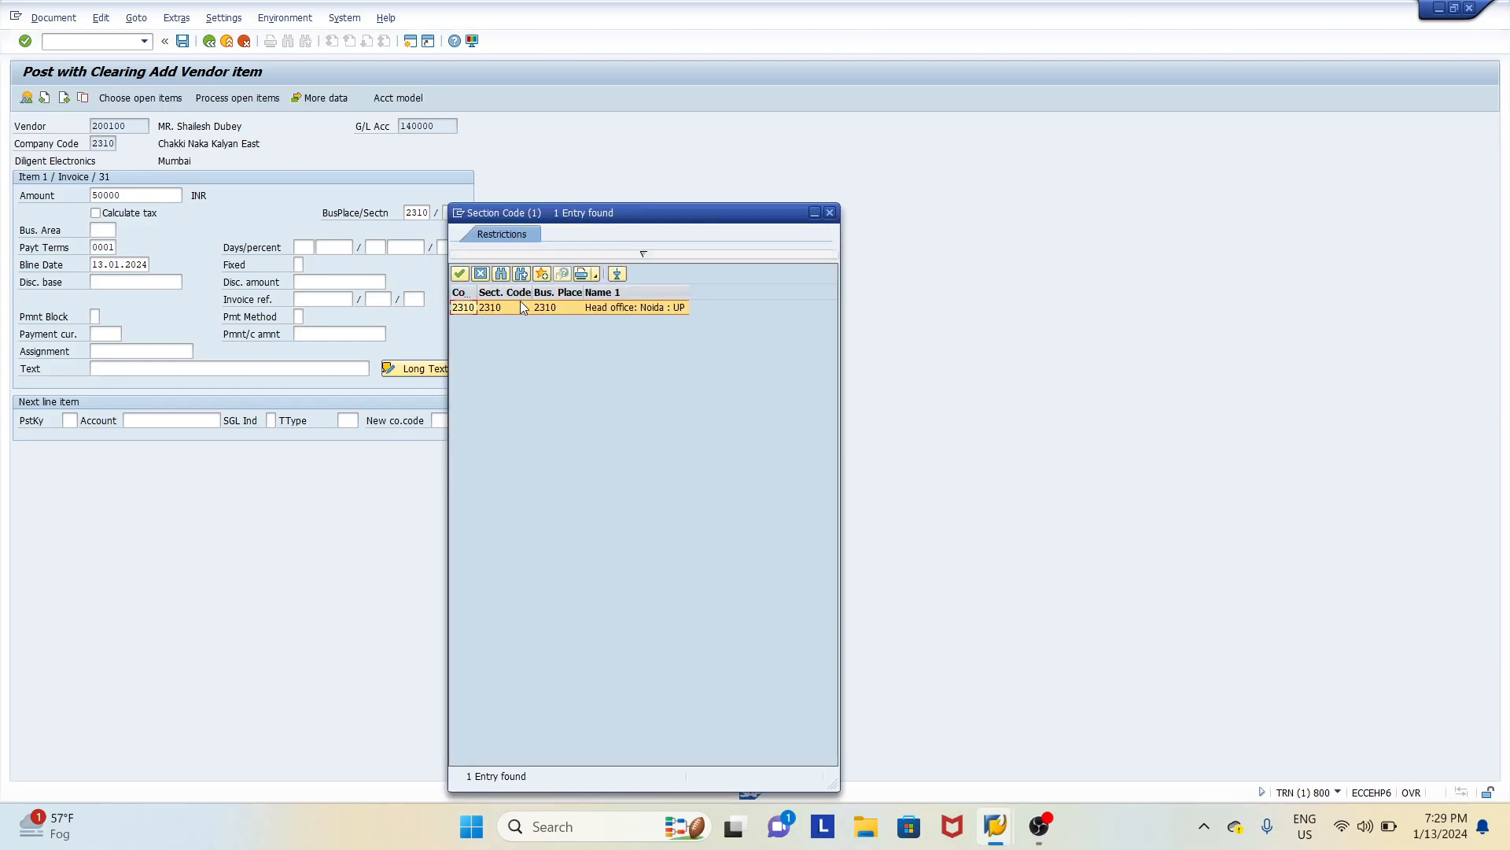
double_click(521, 307)
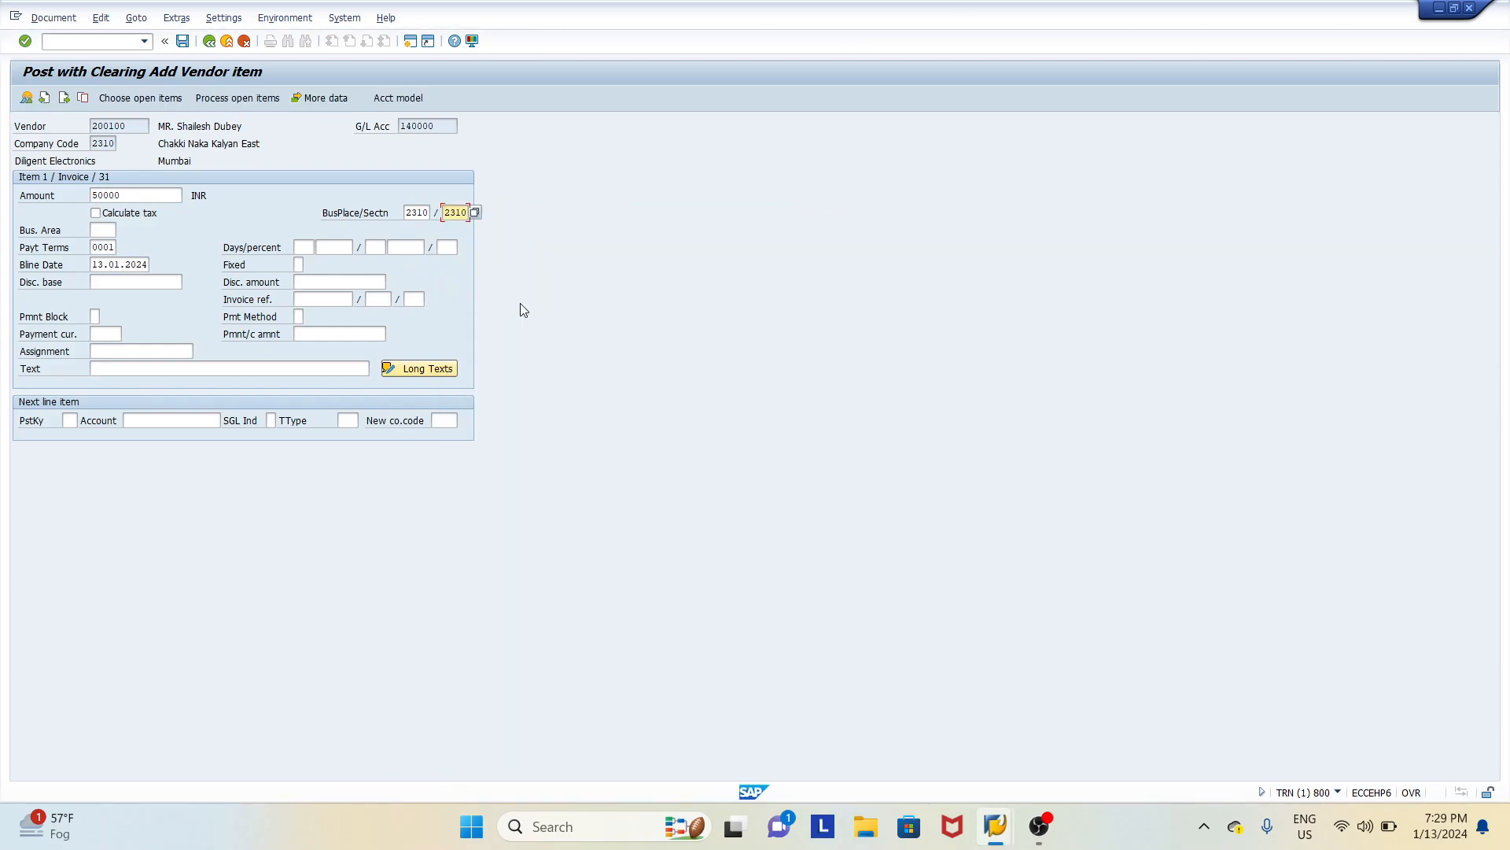
Step: Set the vendor item's text to Balance Transfer and check the open items list for the vendor being cleared
click(124, 368)
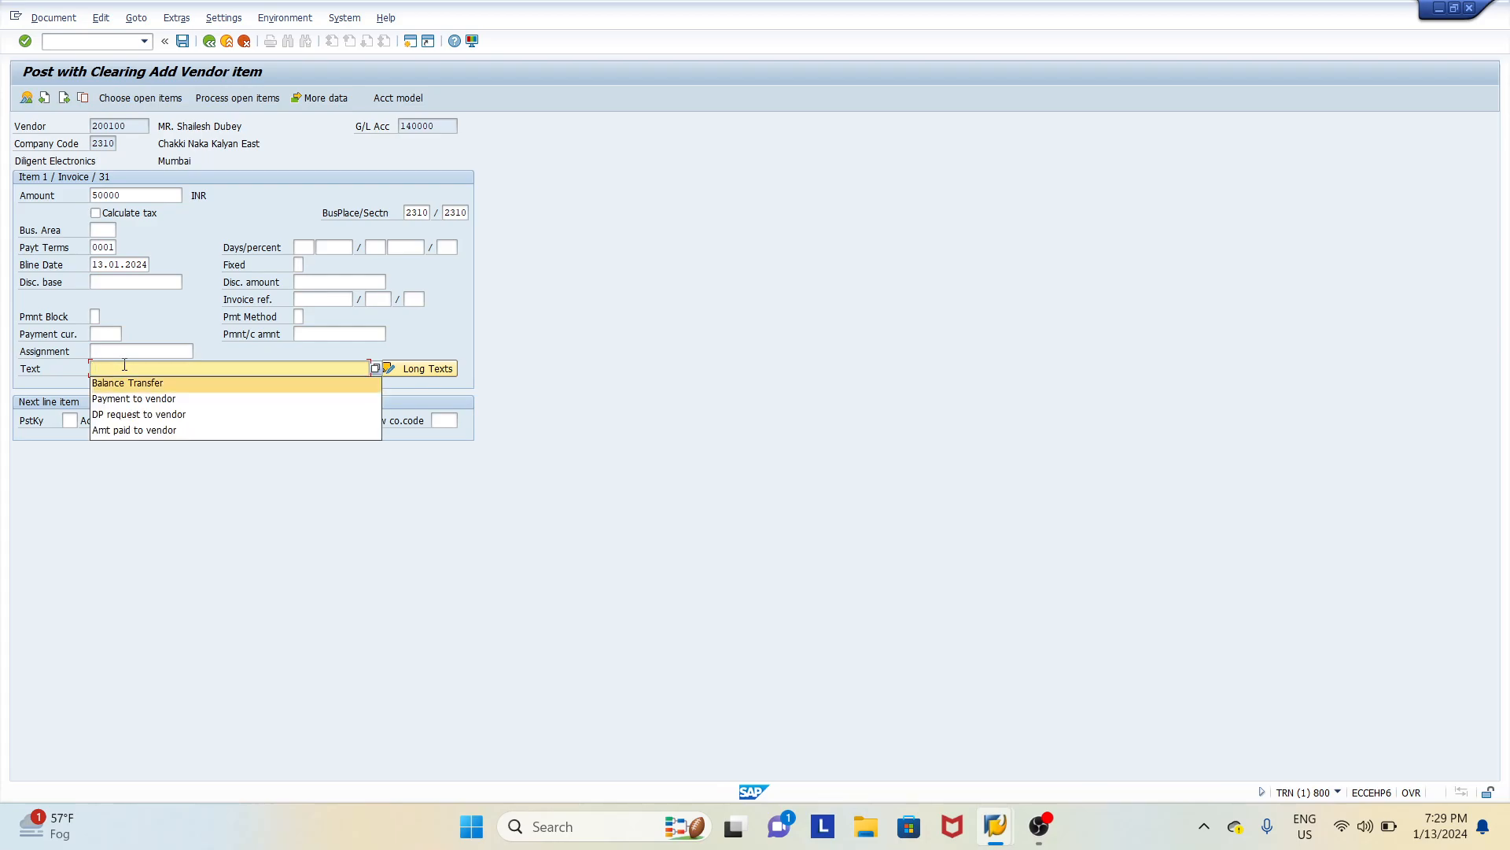
key(Return)
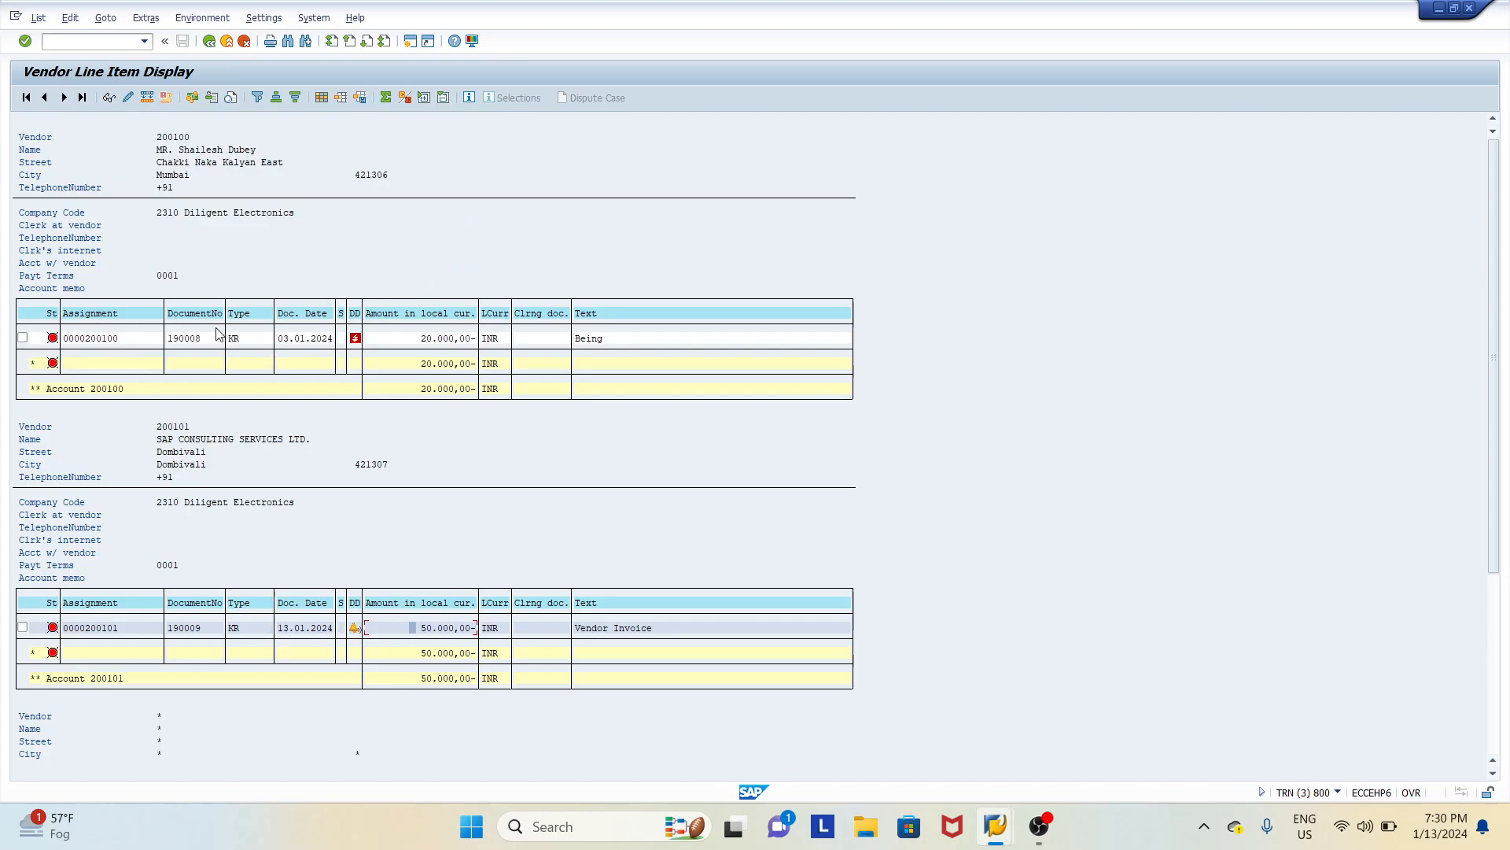
click(155, 138)
key(alt+Tab)
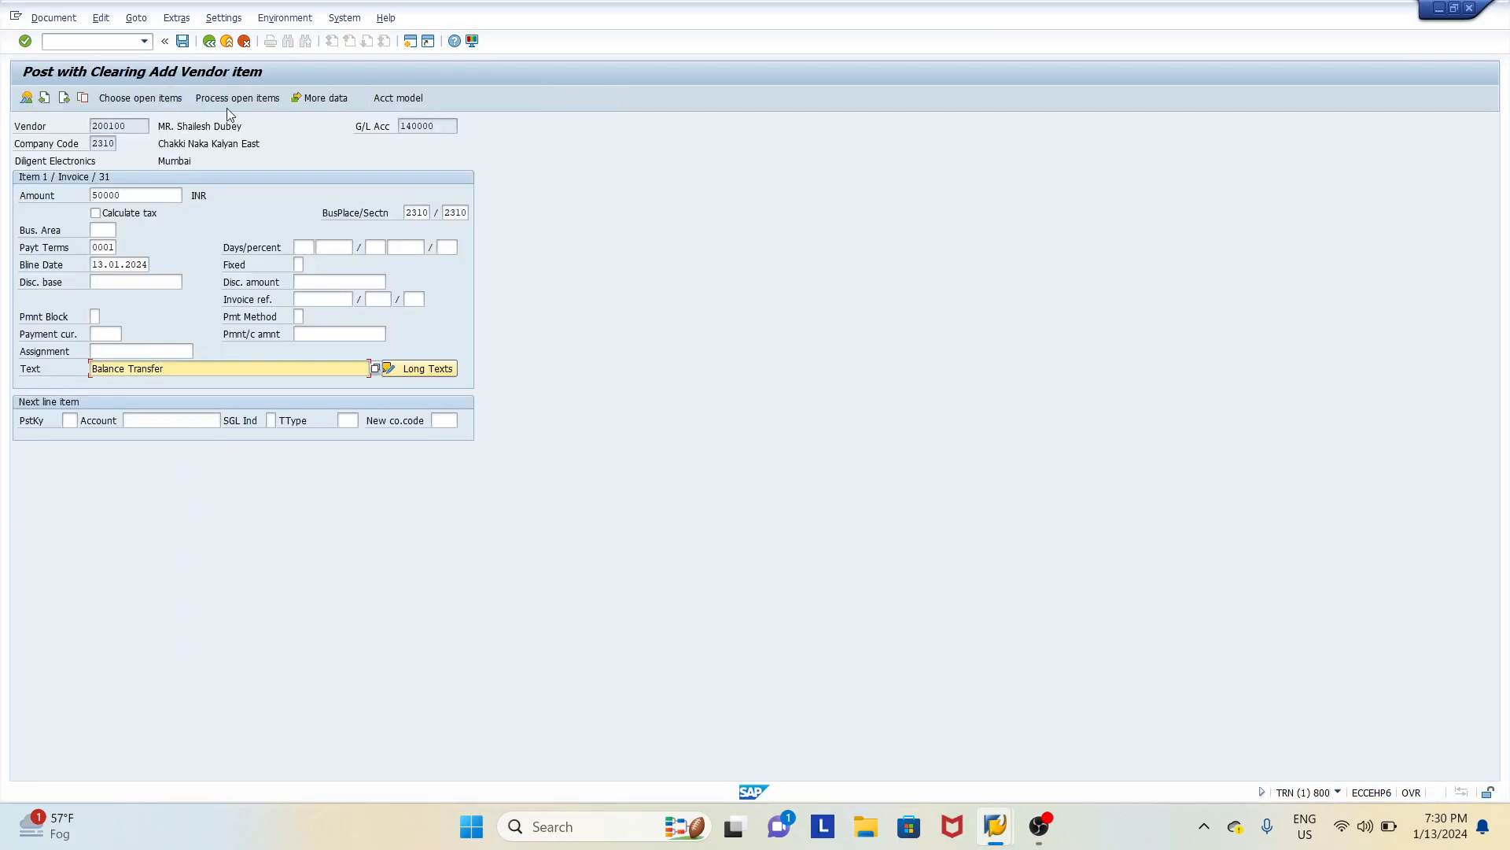
Step: Open the selection of open items to clear for the transfer document
click(138, 101)
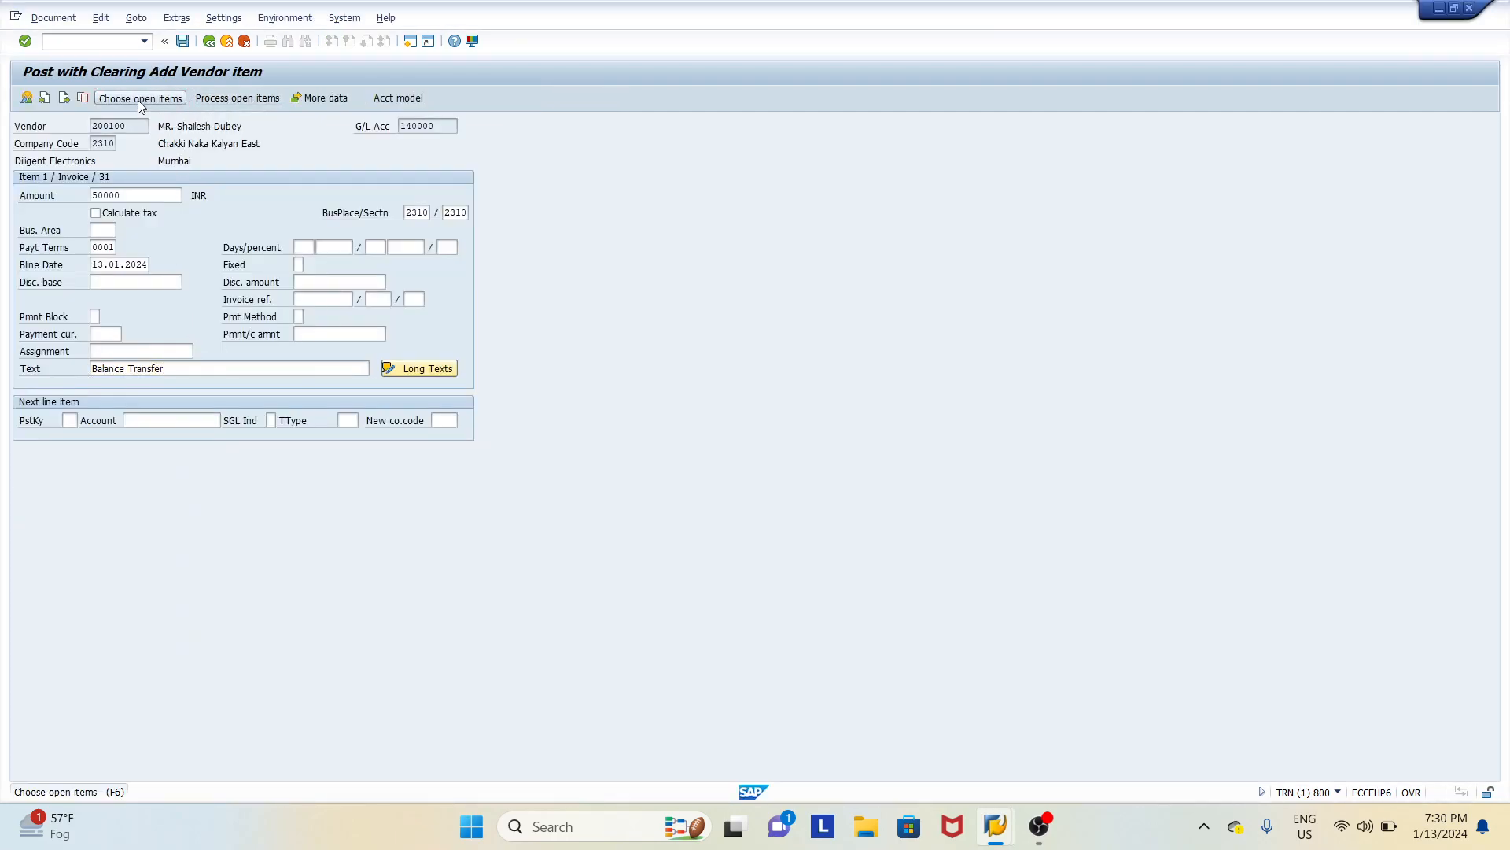
click(150, 179)
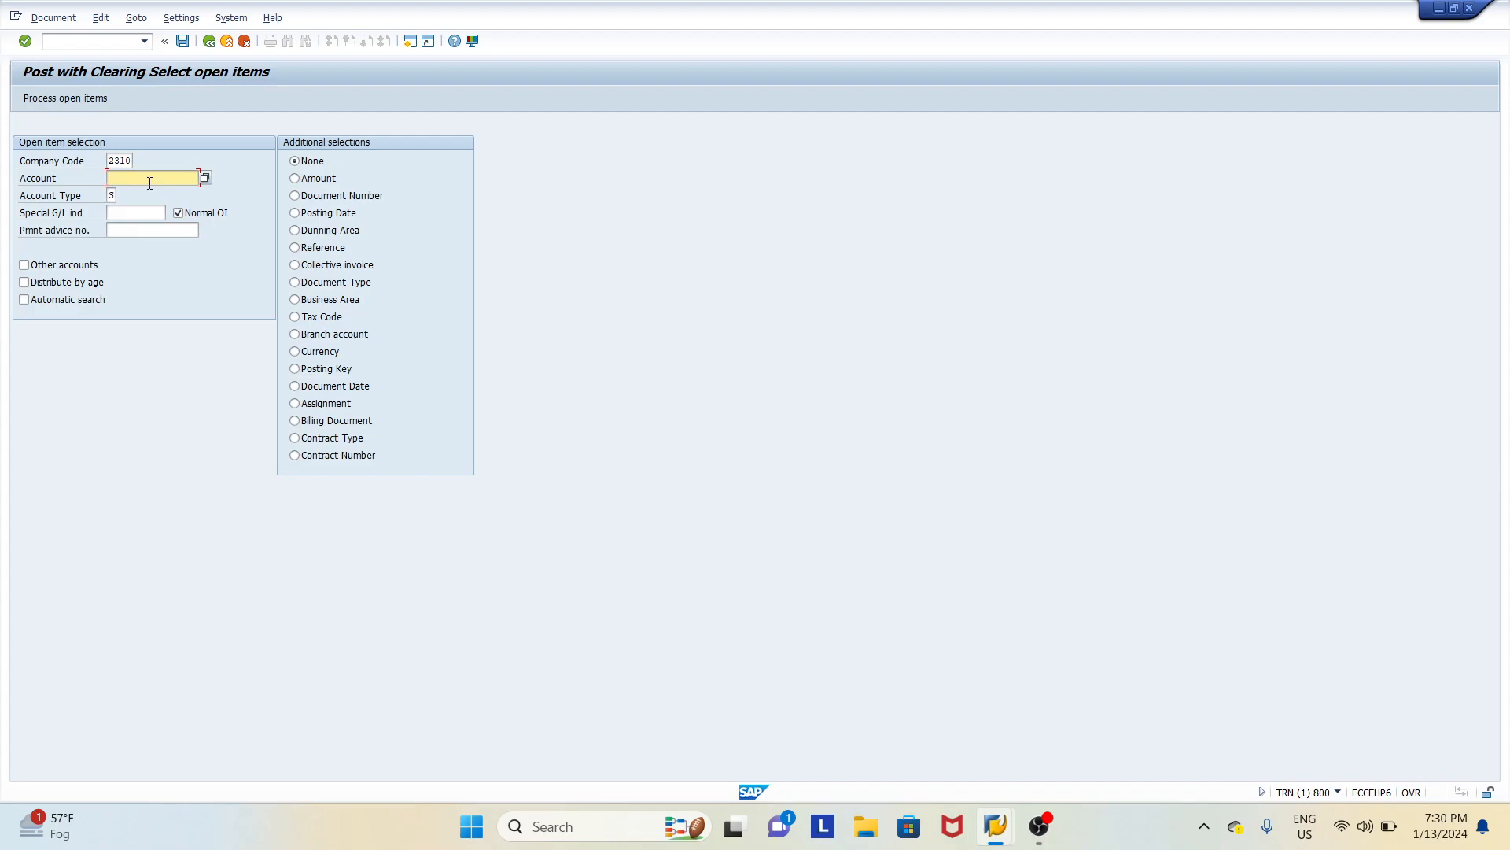
click(205, 178)
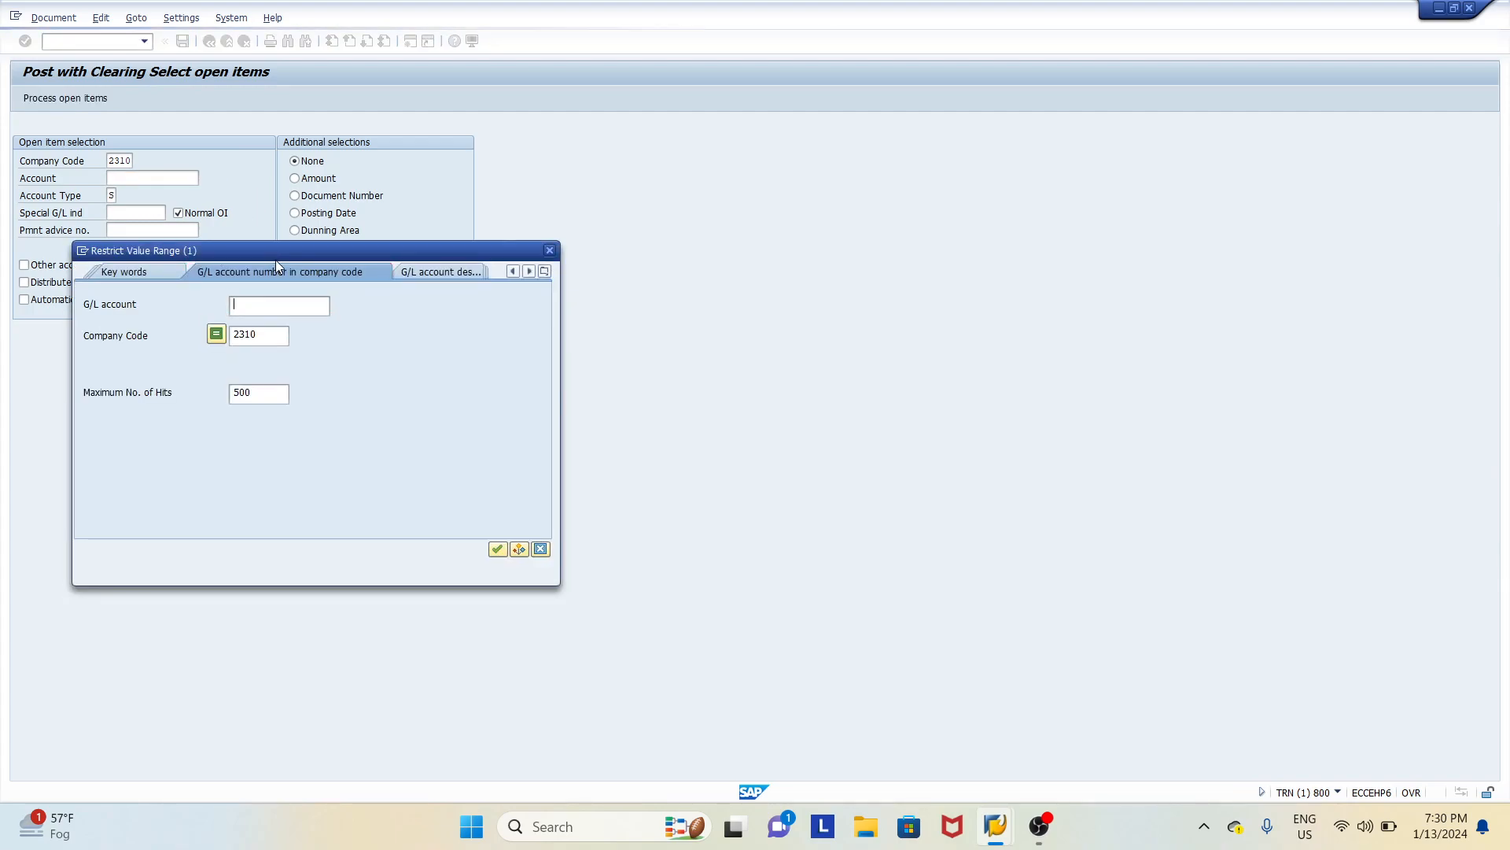
key(Return)
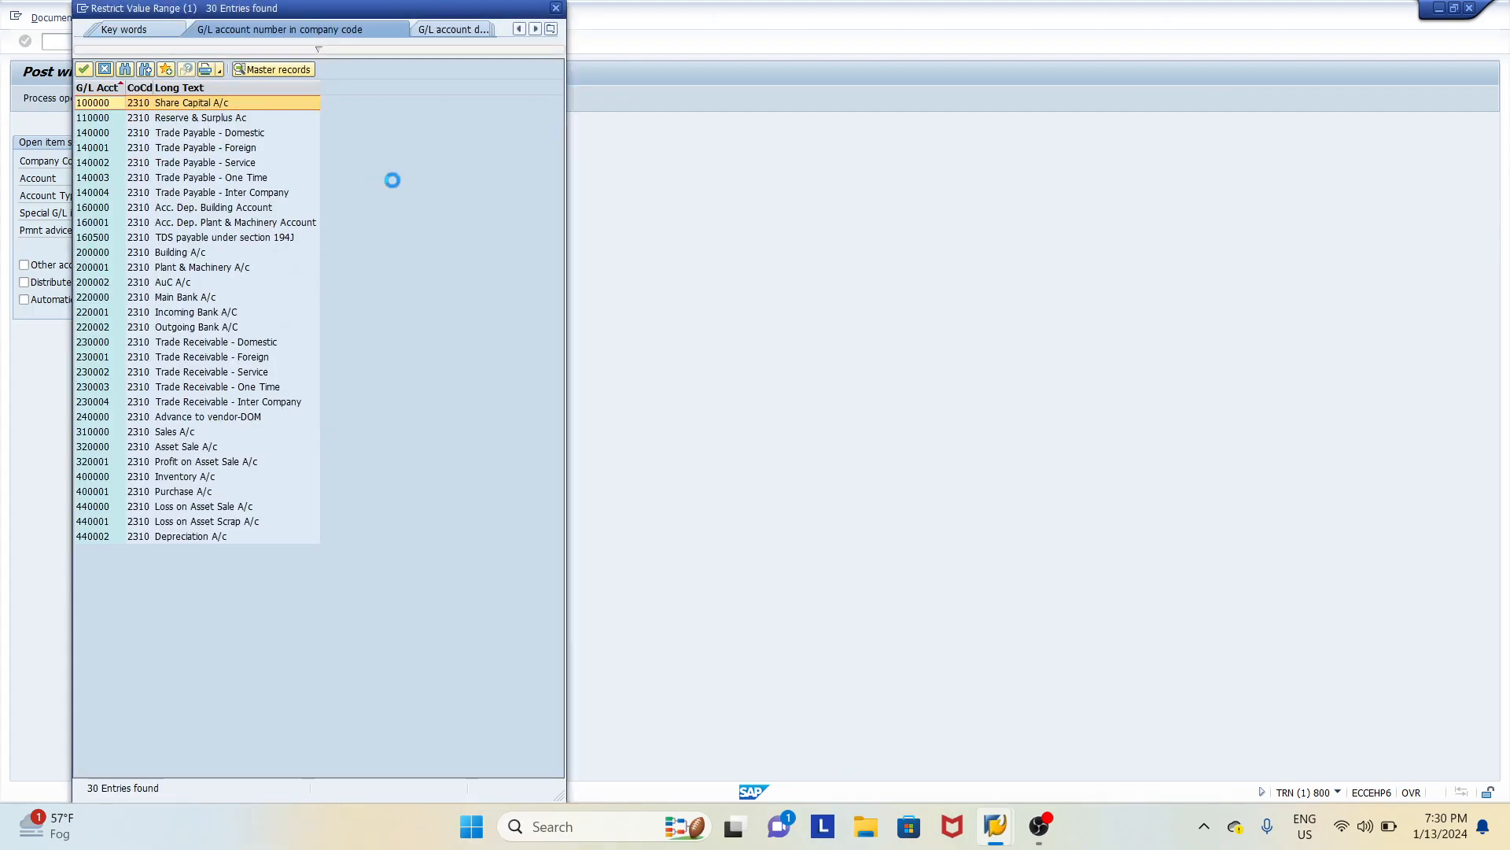
key(Escape)
Step: Set the open item selection's account type to K for vendors
click(115, 194)
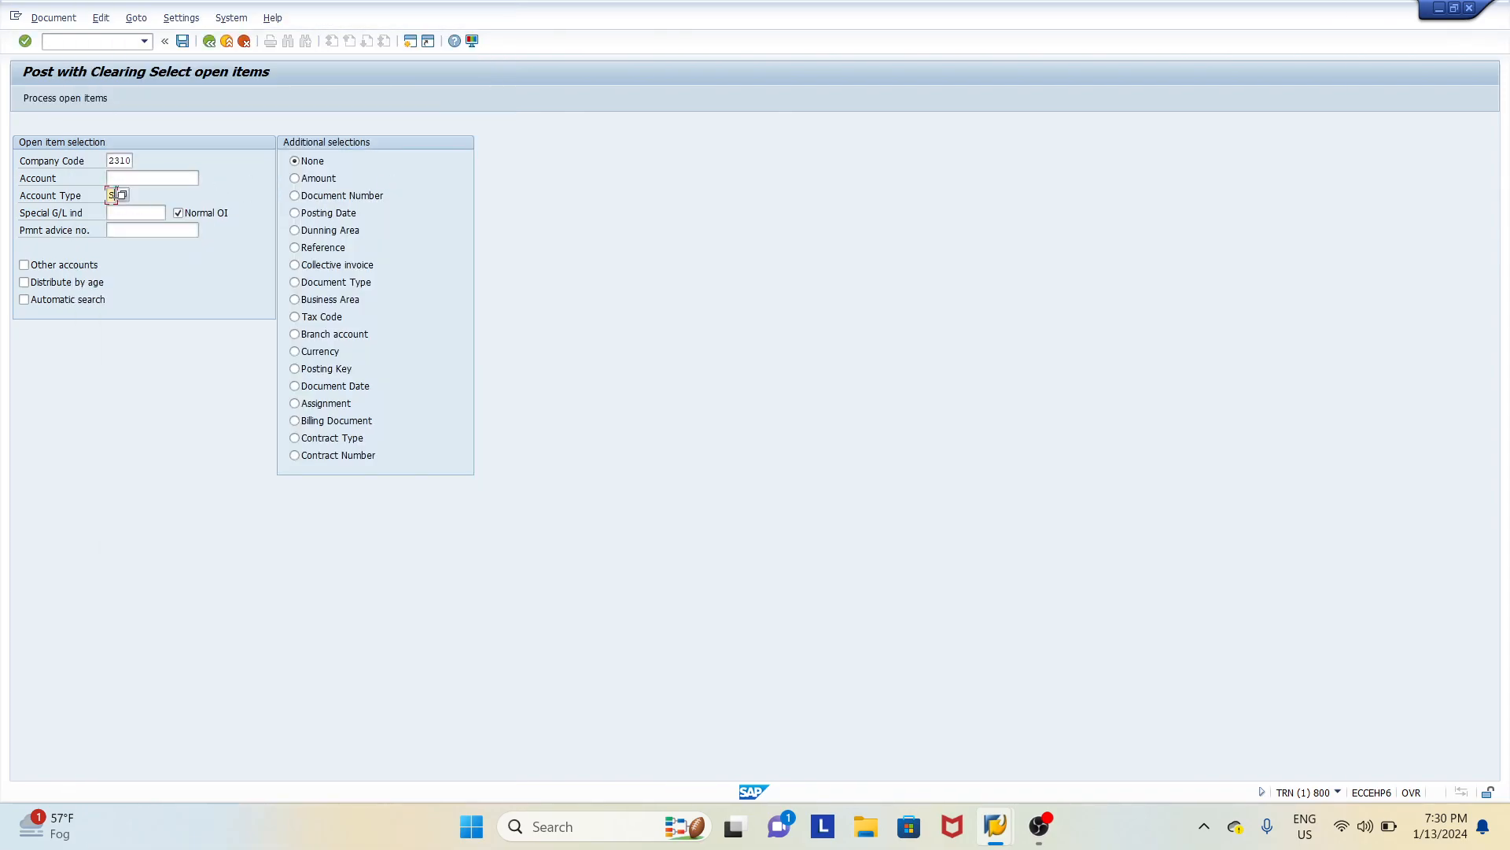
key(BackSpace)
click(116, 213)
click(144, 178)
click(111, 195)
click(148, 179)
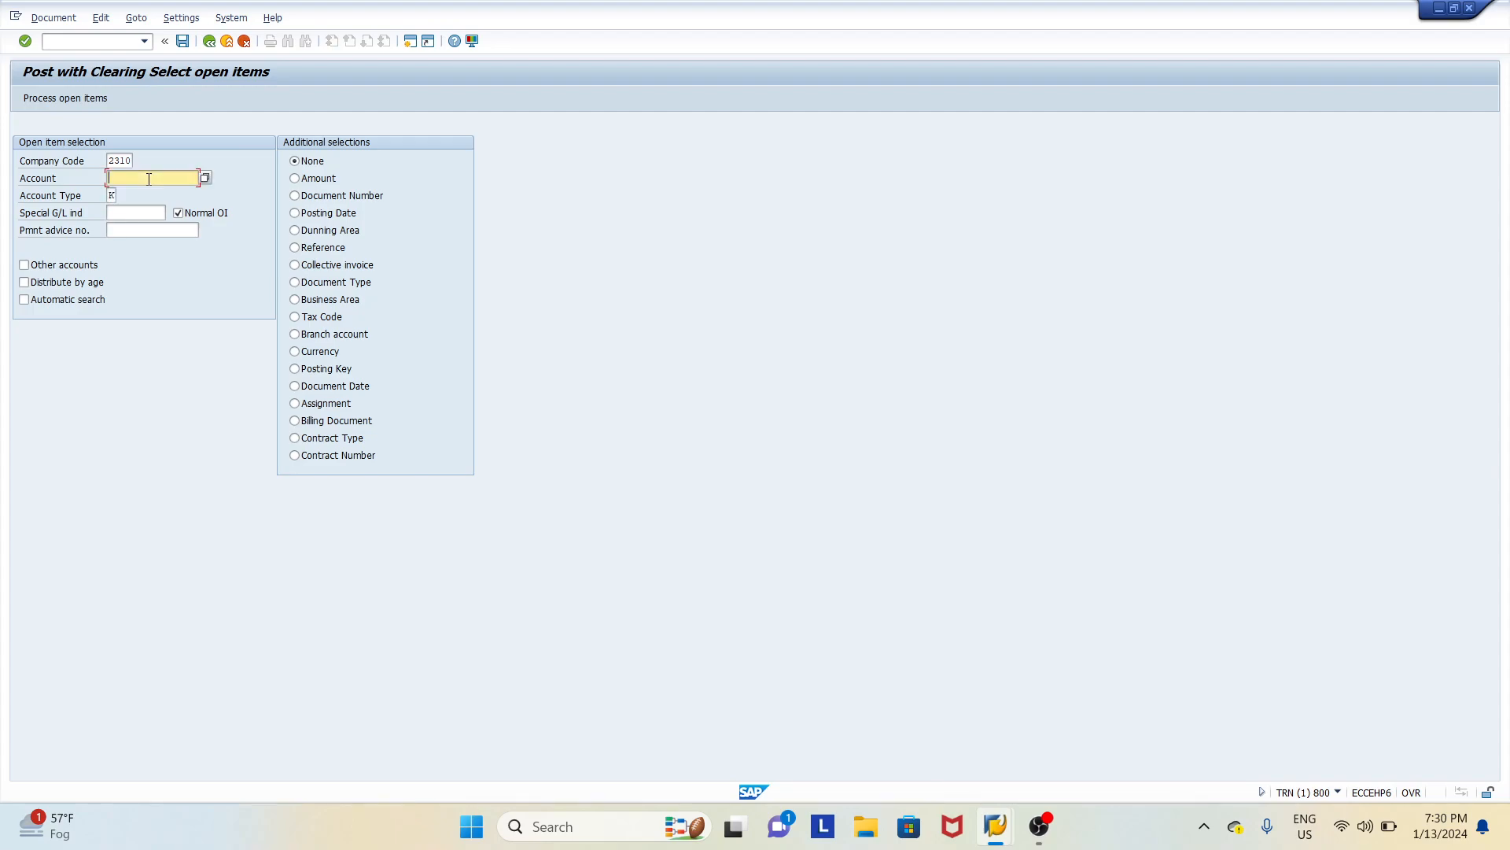
Step: Look up vendors in country IN and assign the Dombivali vendor, SAP Consulting Services, as the account to clear
click(204, 177)
text(IN)
key(Return)
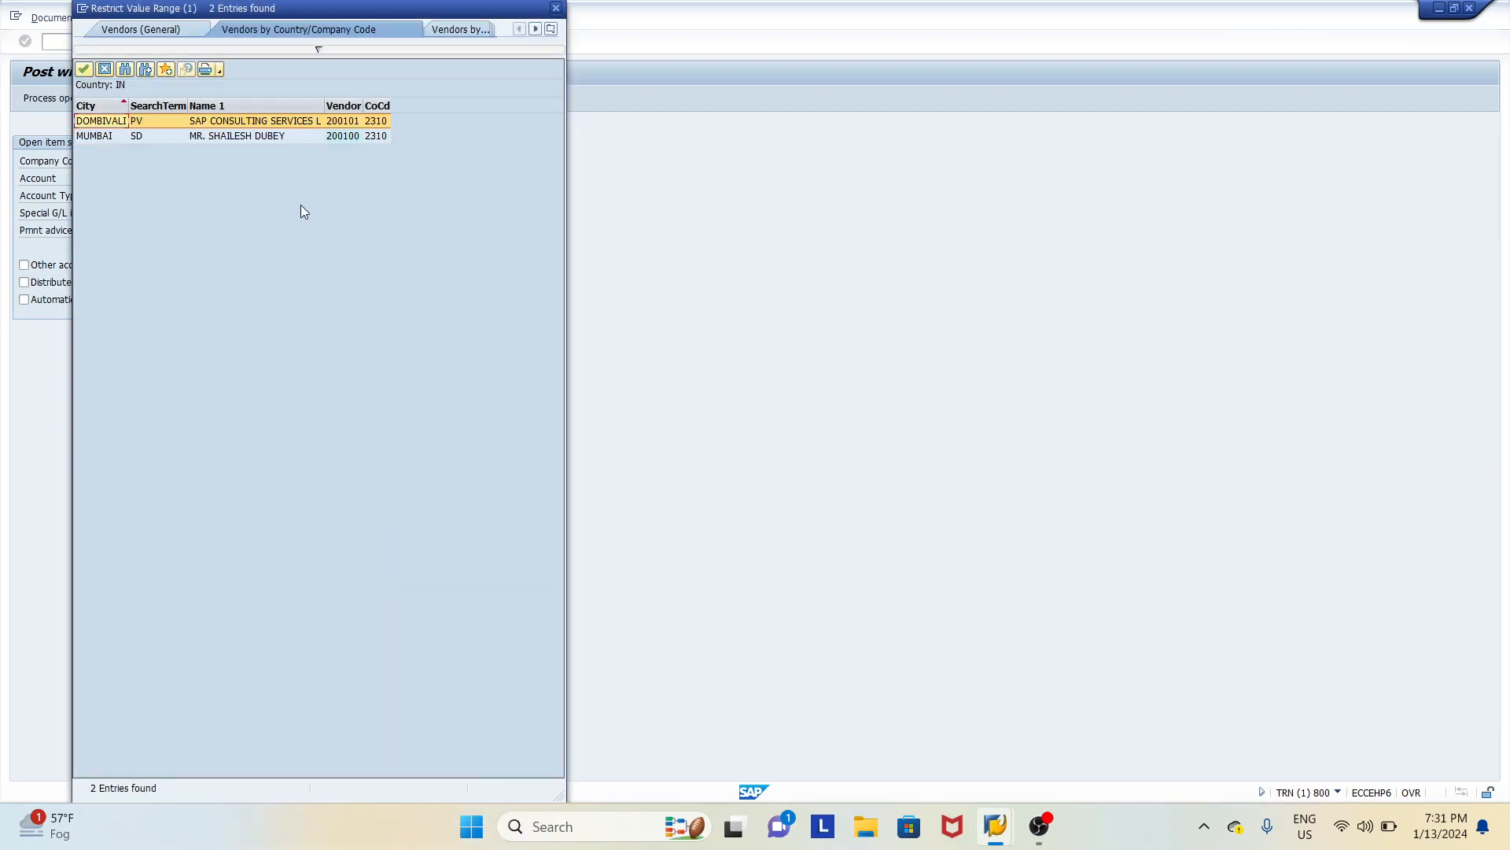
click(245, 120)
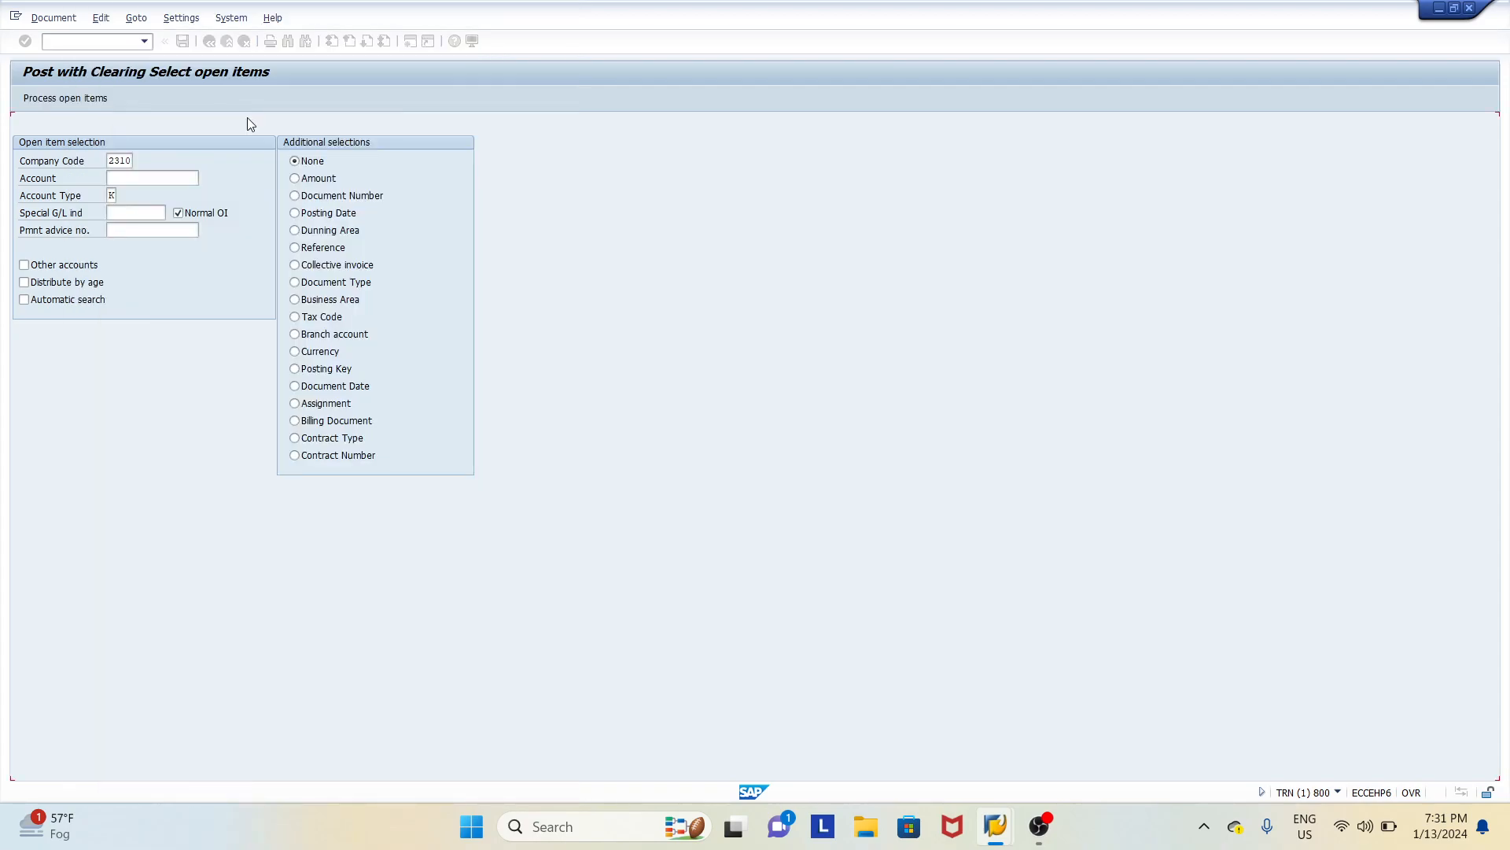
drag(153, 178, 105, 178)
click(165, 178)
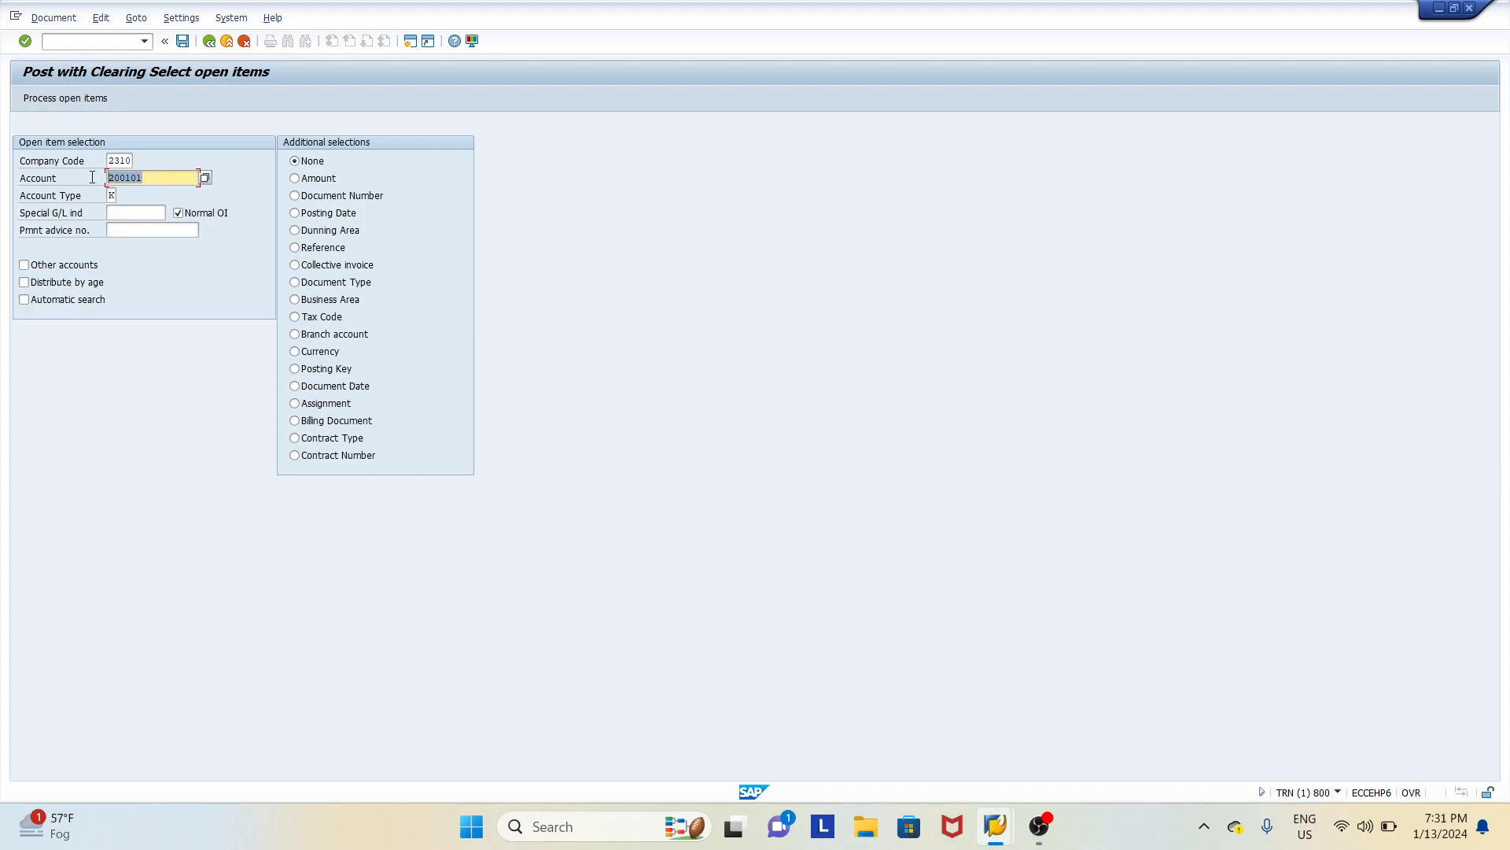
Step: Check the selected account against the vendor line item list and load its open items for processing
key(alt+Tab)
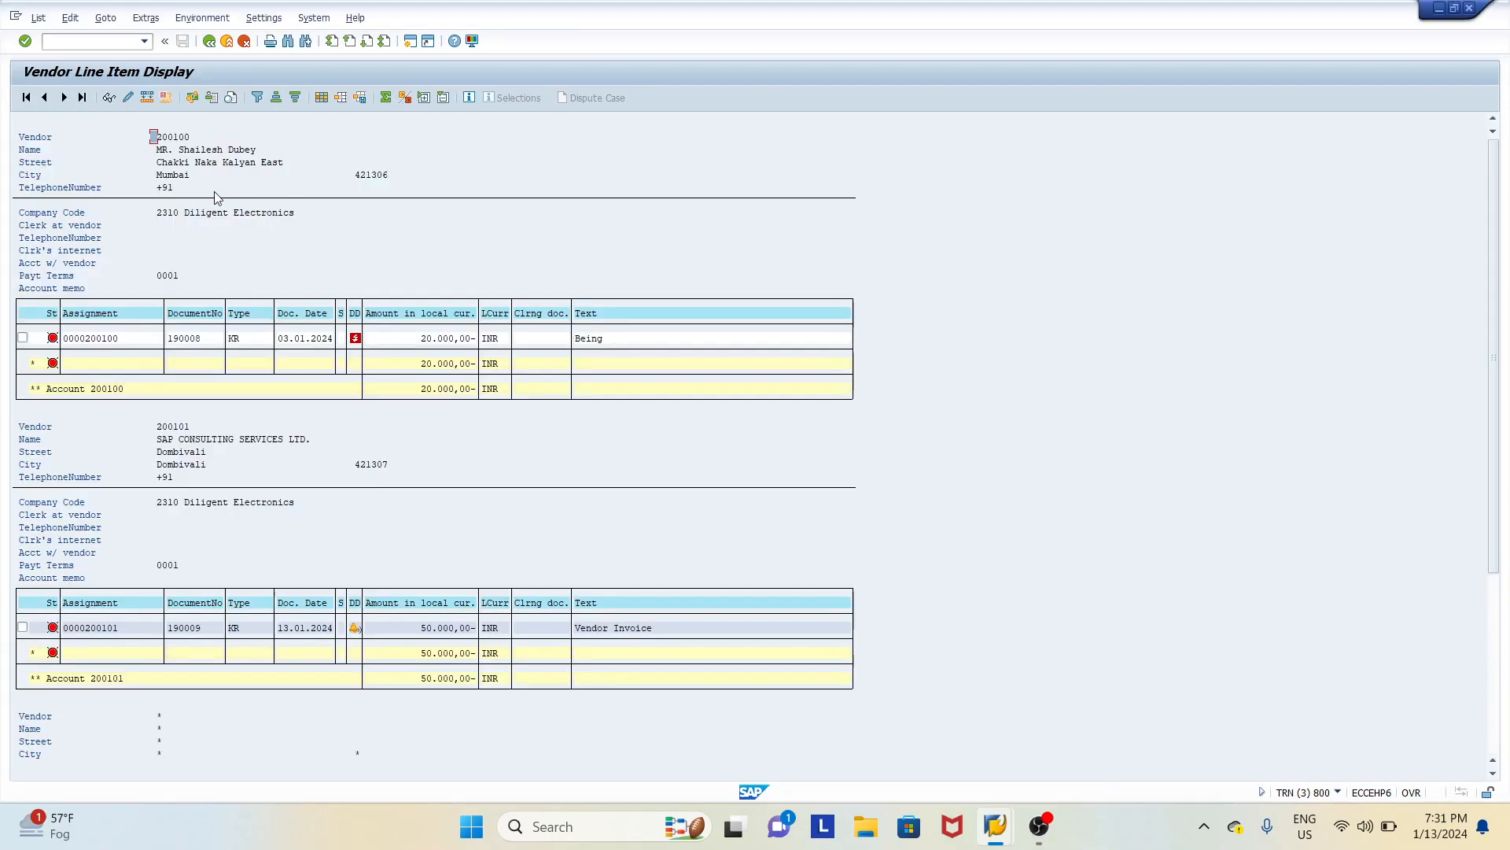
key(alt+Tab)
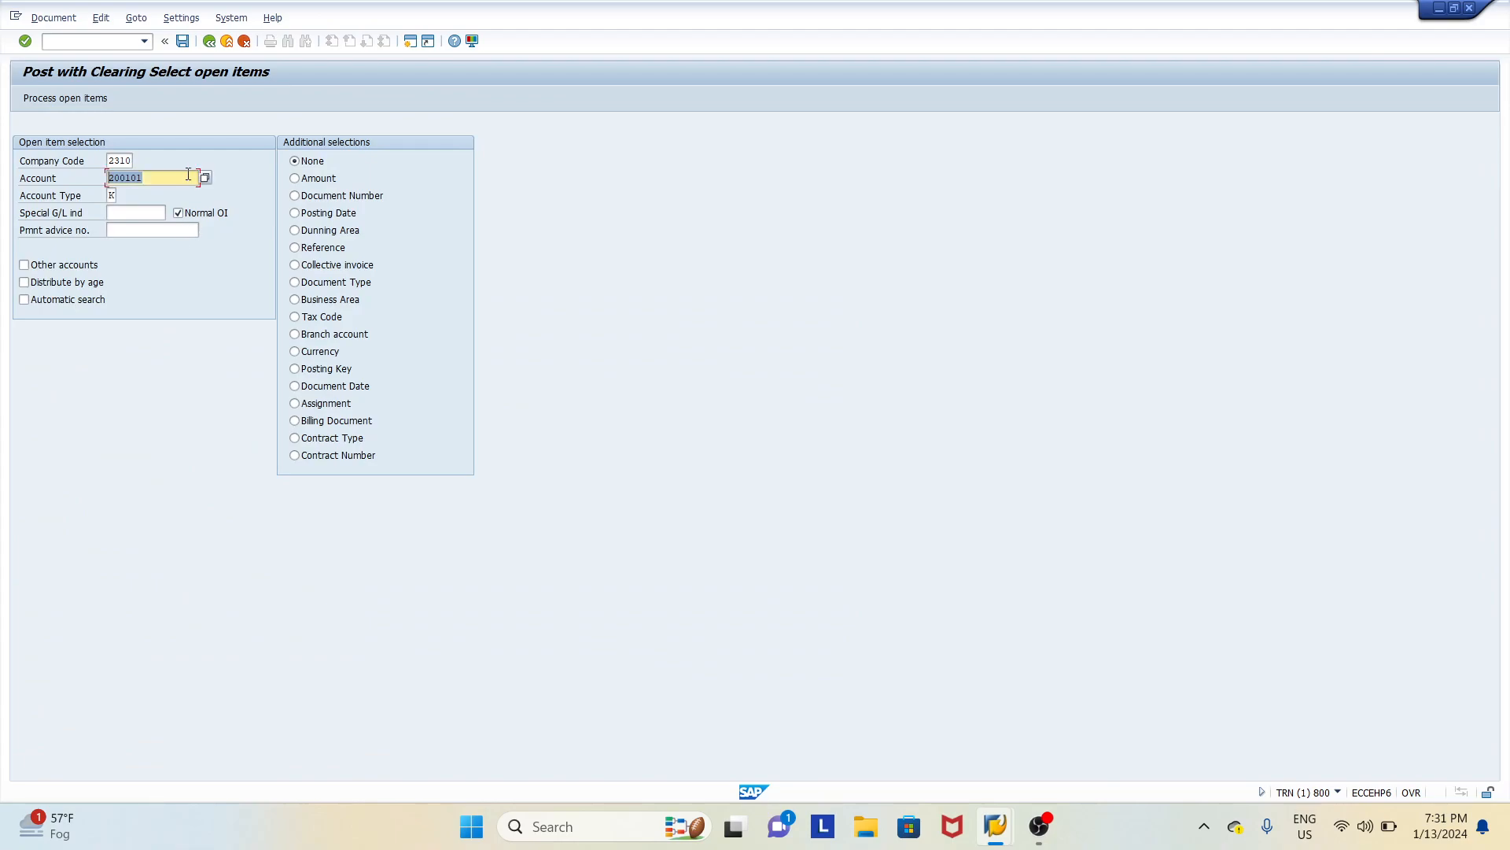
click(74, 100)
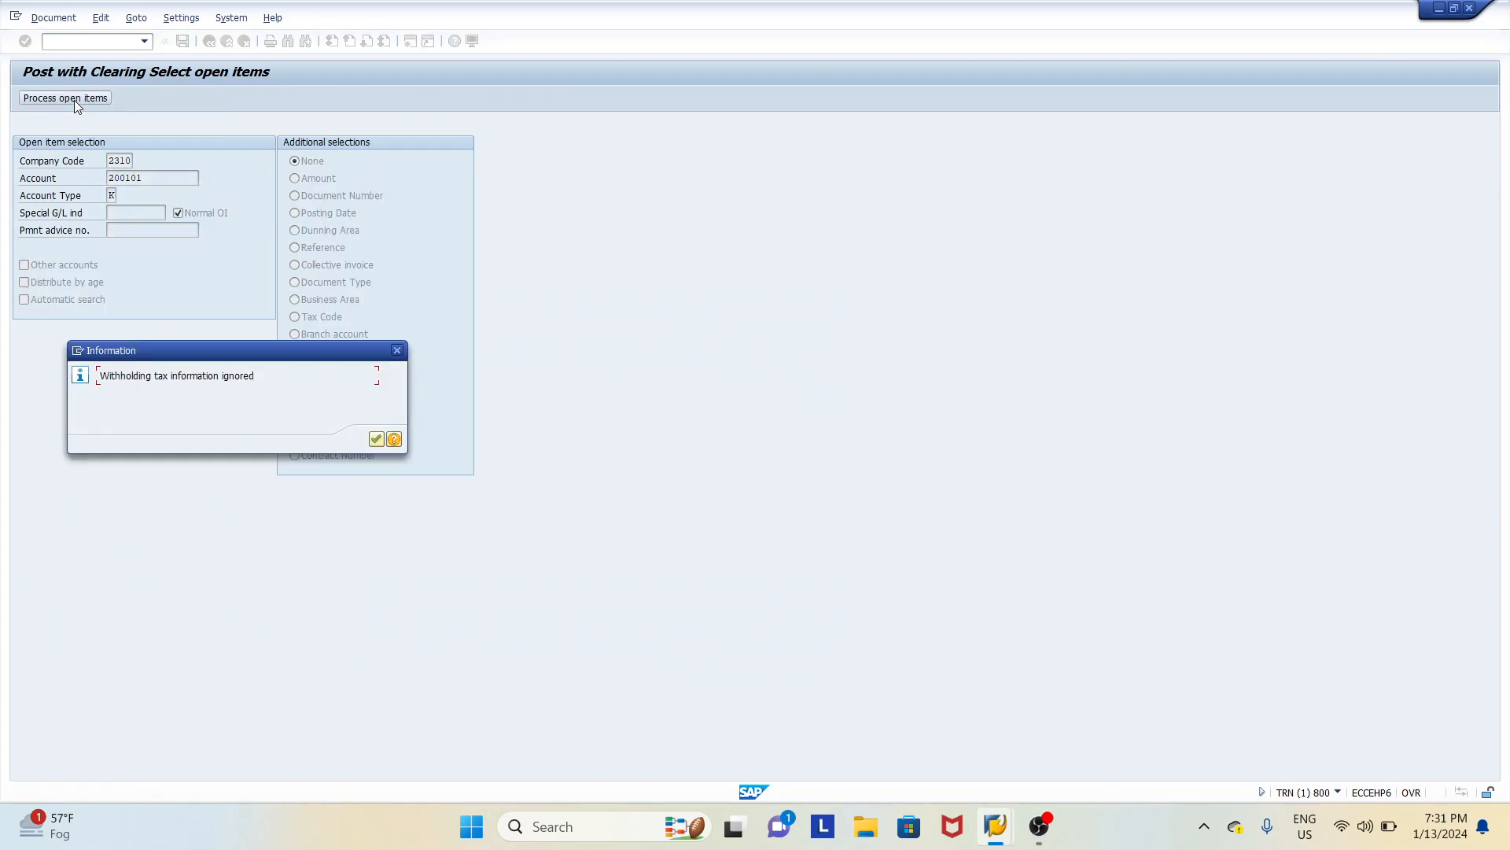
click(376, 438)
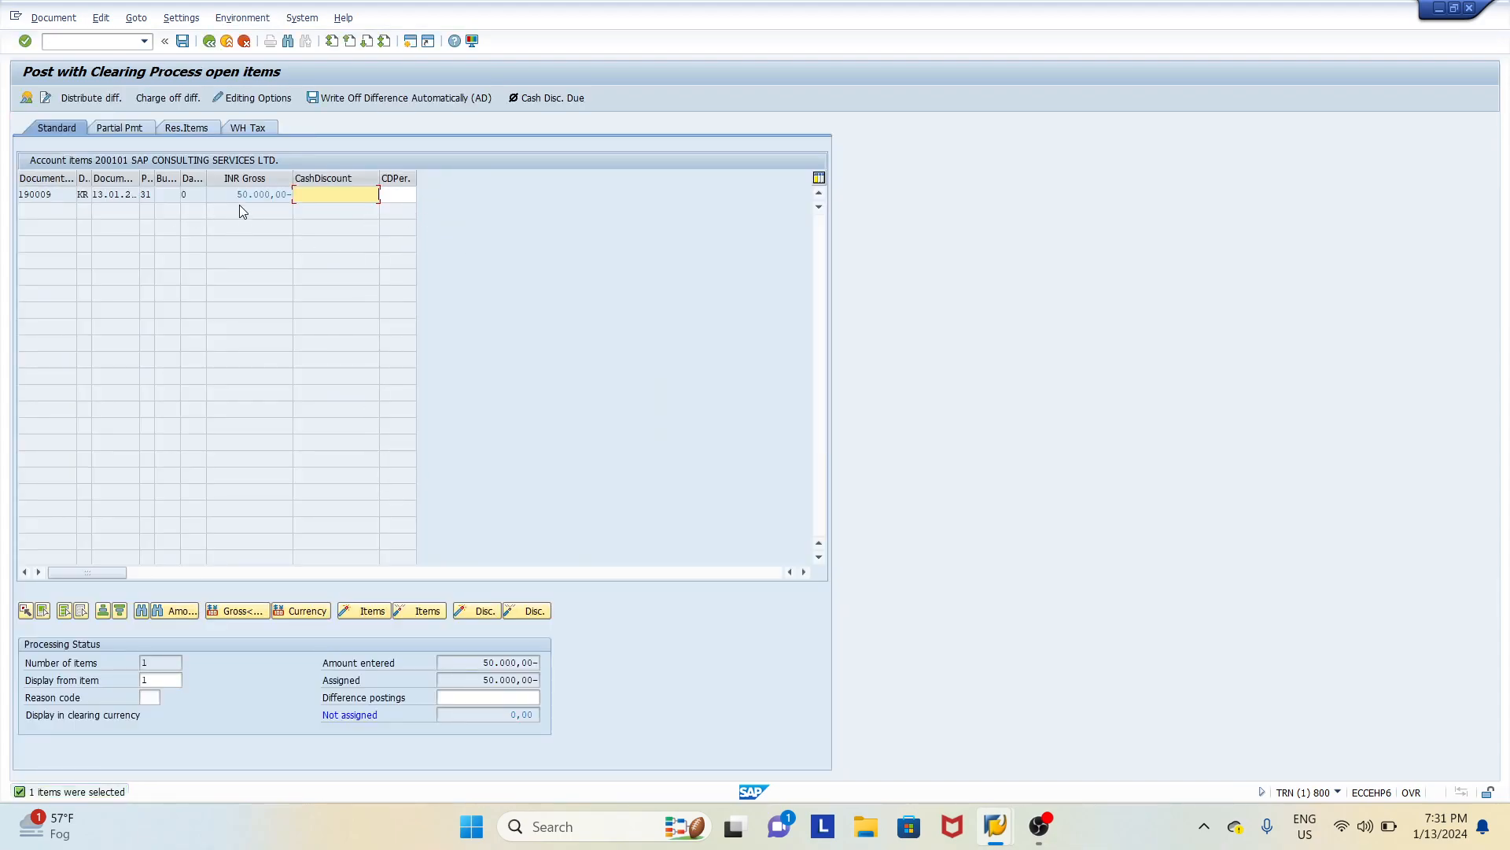
Step: Compare the open item's gross amount with the Dombivali vendor's invoice in the vendor line item list
drag(237, 194, 292, 194)
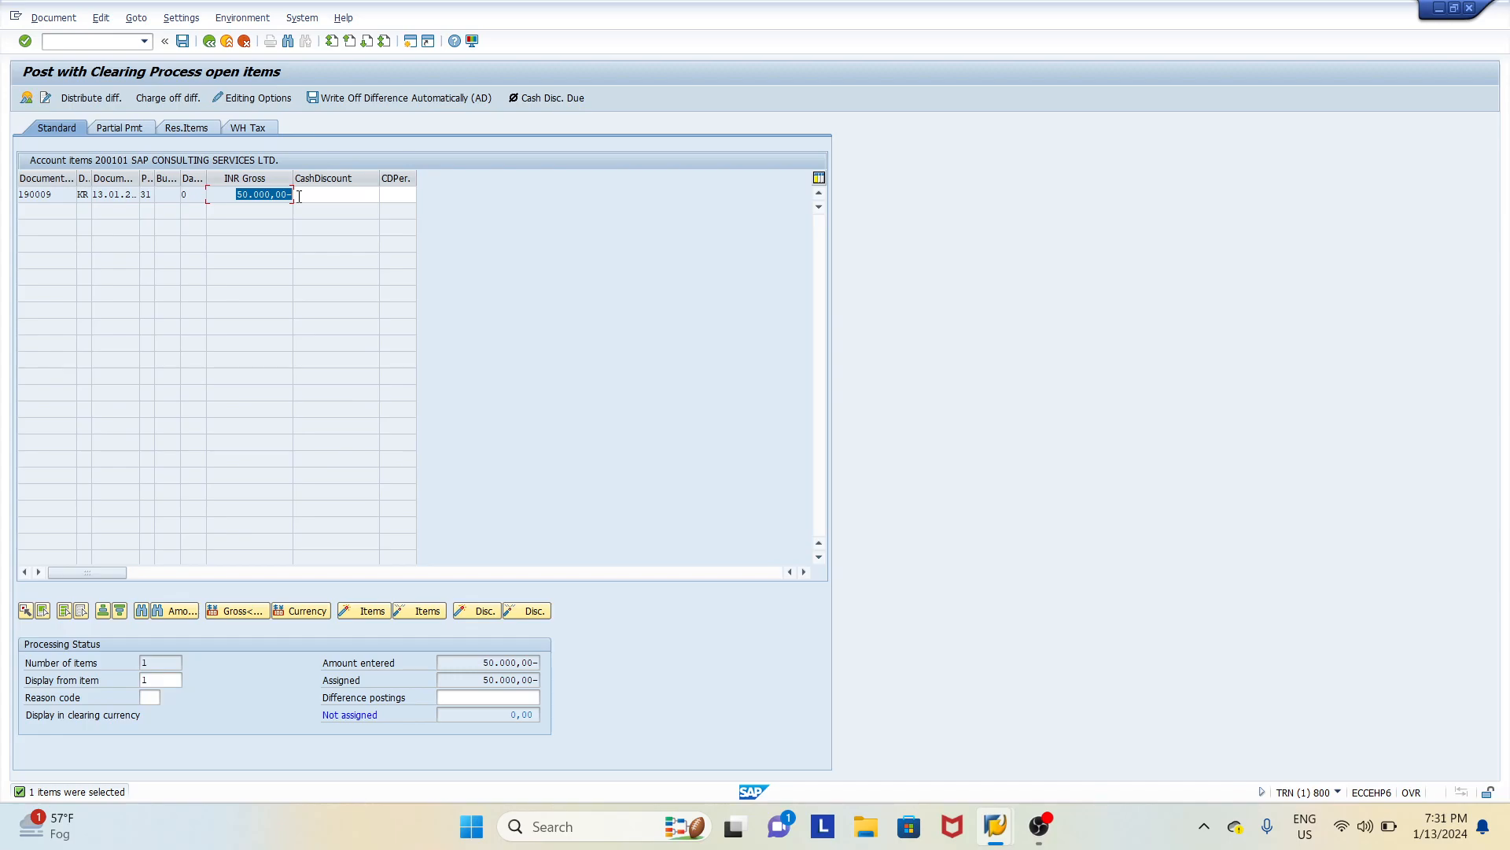
key(alt+Tab)
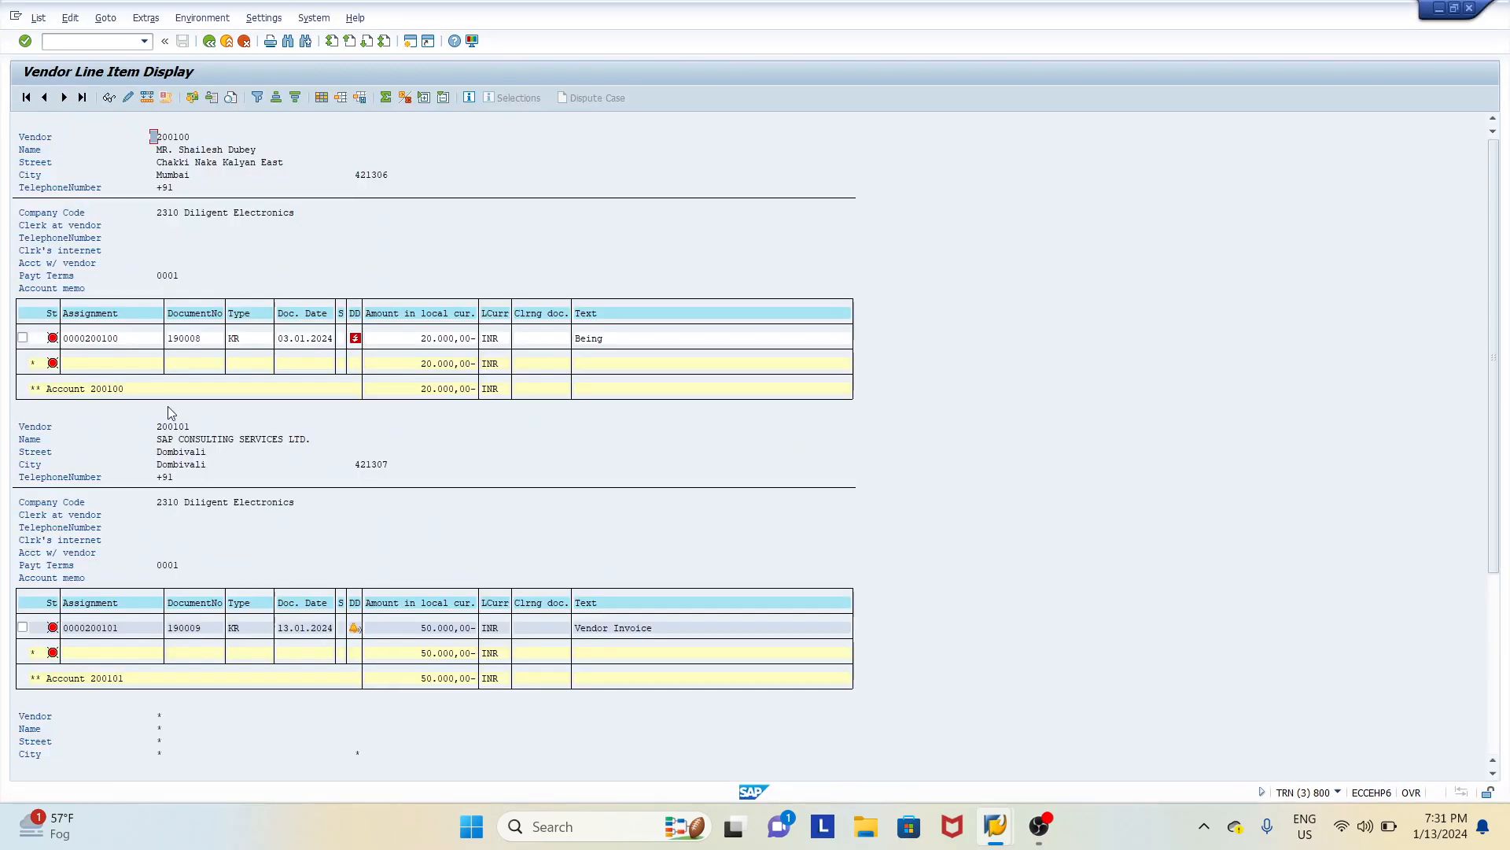
click(185, 628)
click(445, 628)
key(alt+Tab)
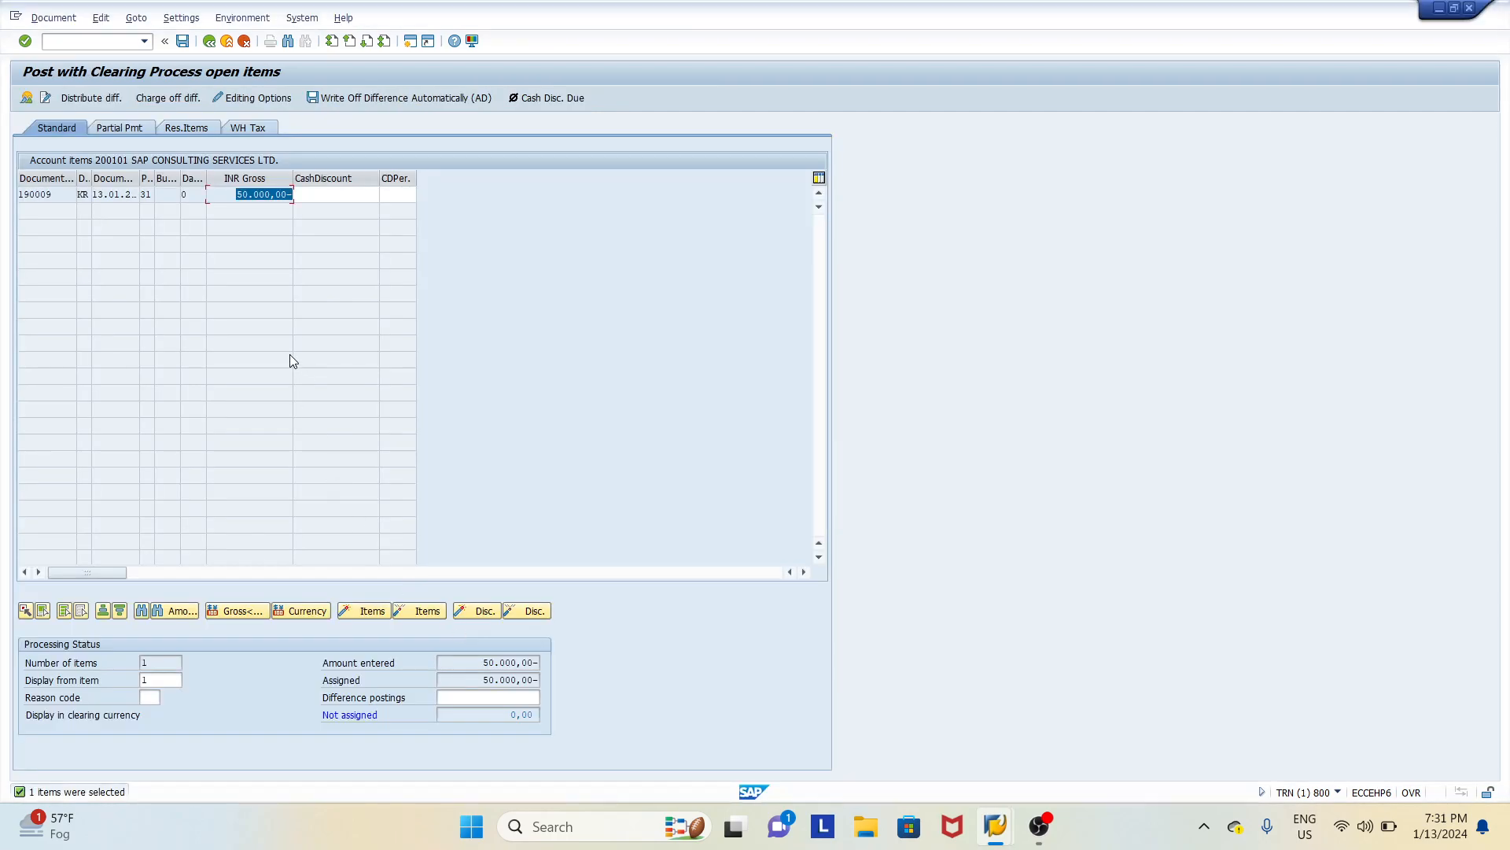
Step: Simulate the transfer document to get the overview of its line items
key(alt+Tab)
click(53, 17)
click(65, 53)
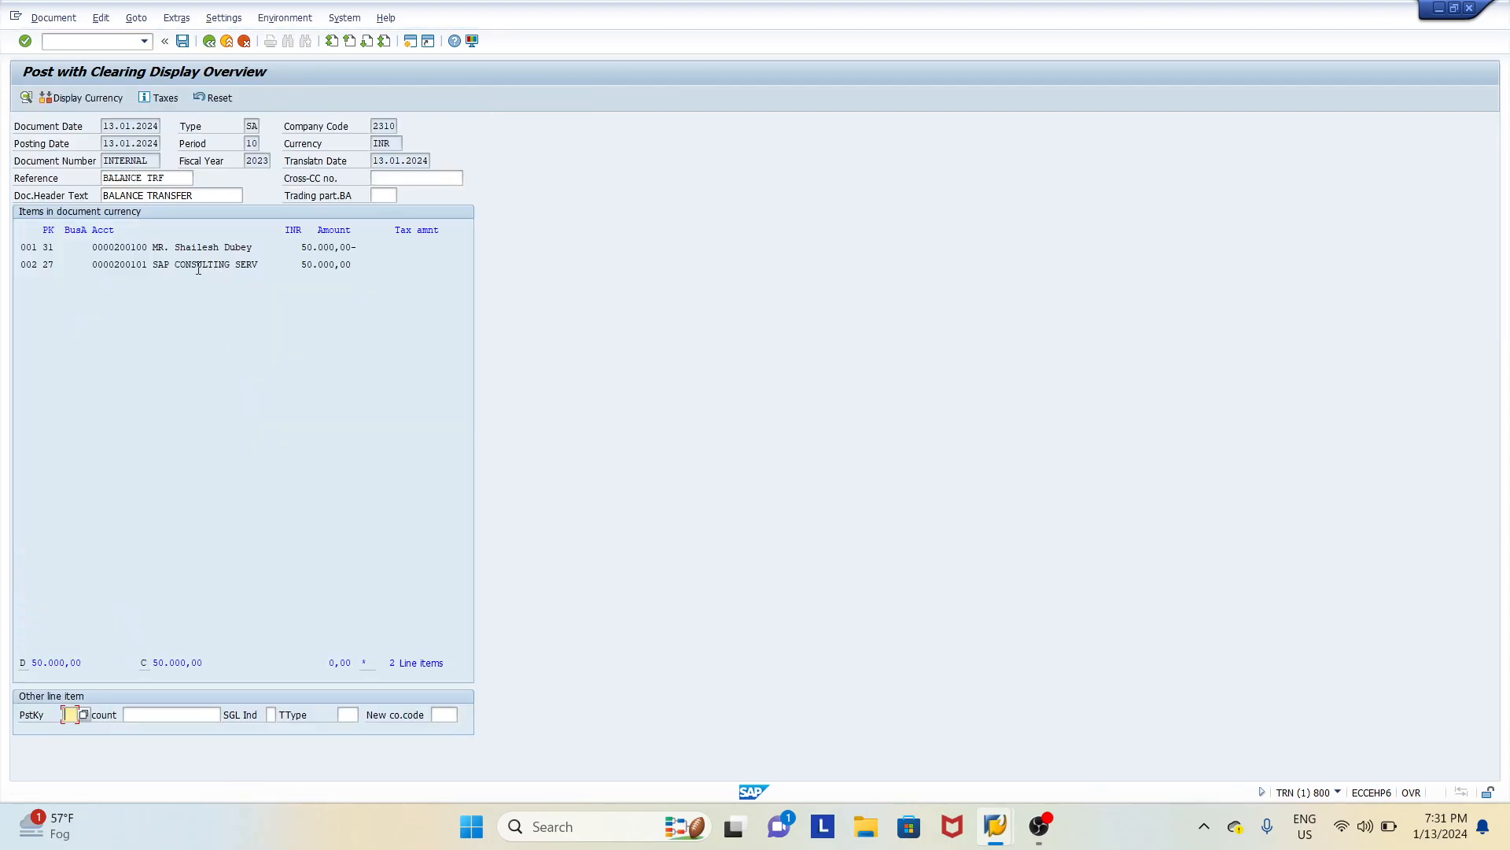
Step: Check the simulated items of both vendors against their open invoices and post the transfer document
key(alt+Tab)
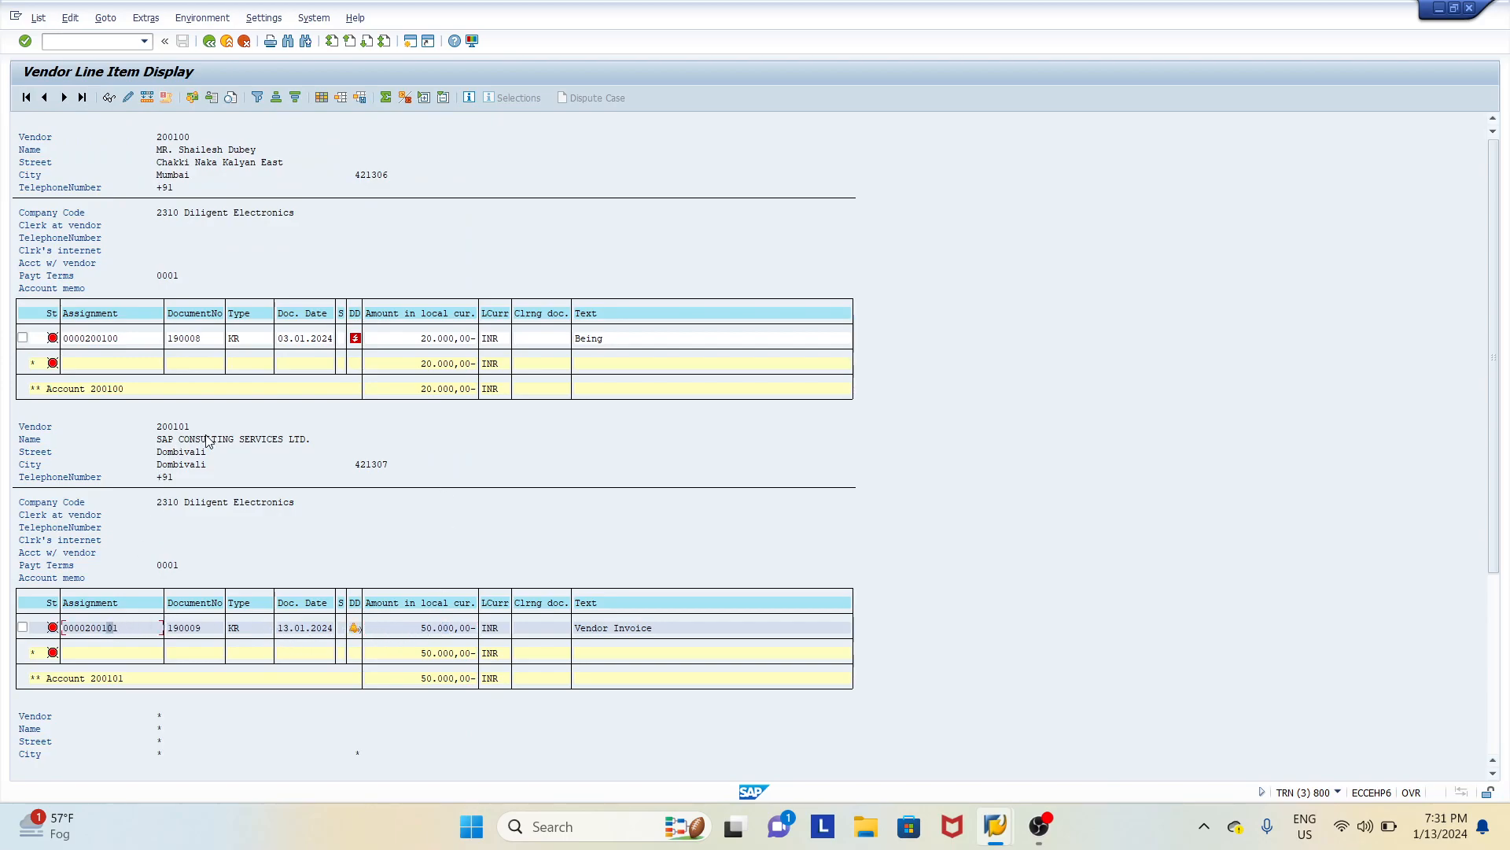
click(444, 628)
key(alt+Tab)
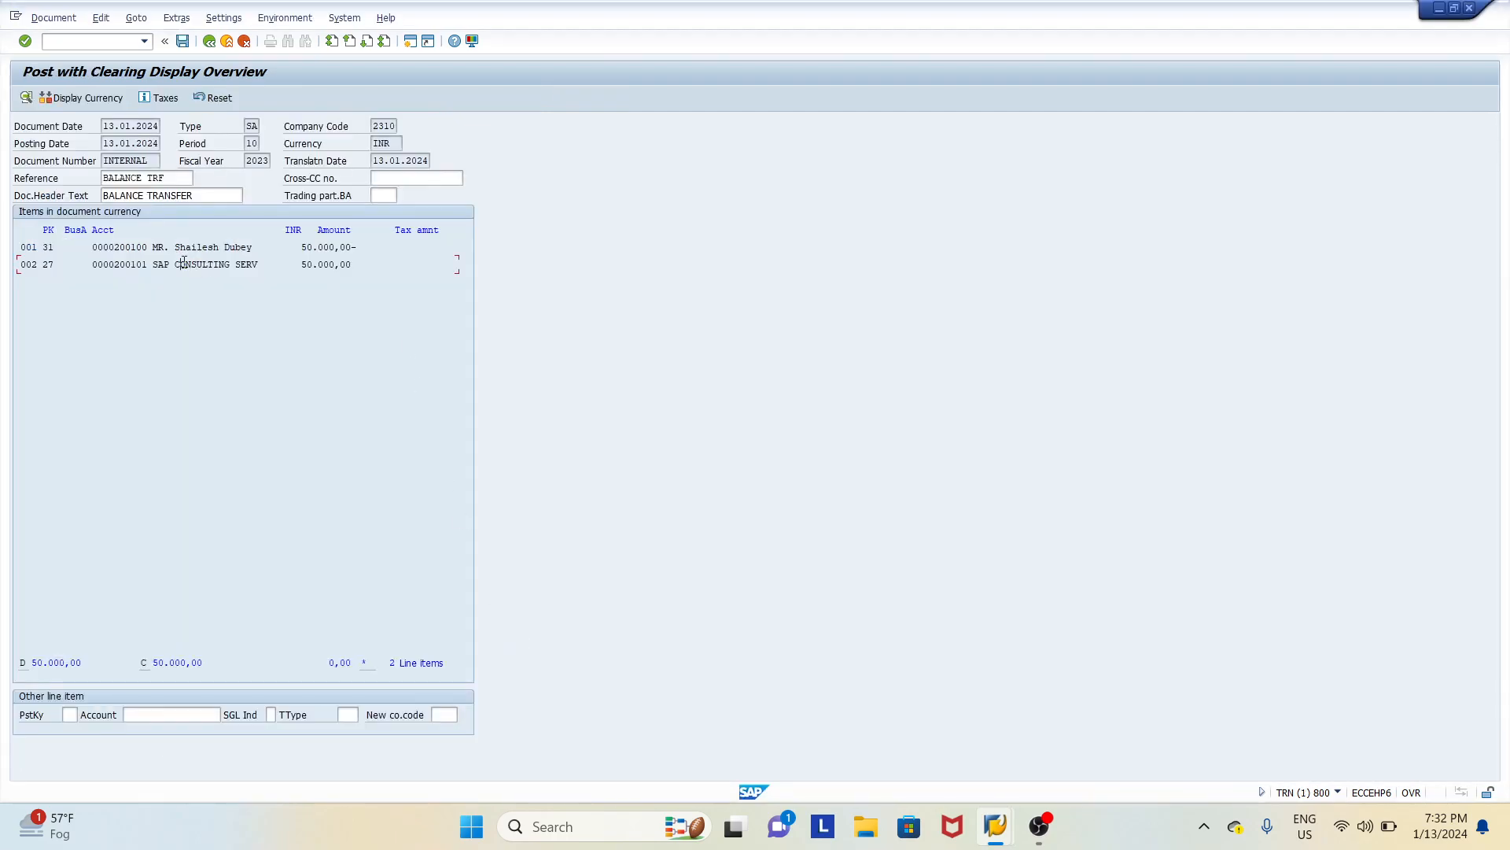
key(alt+Tab)
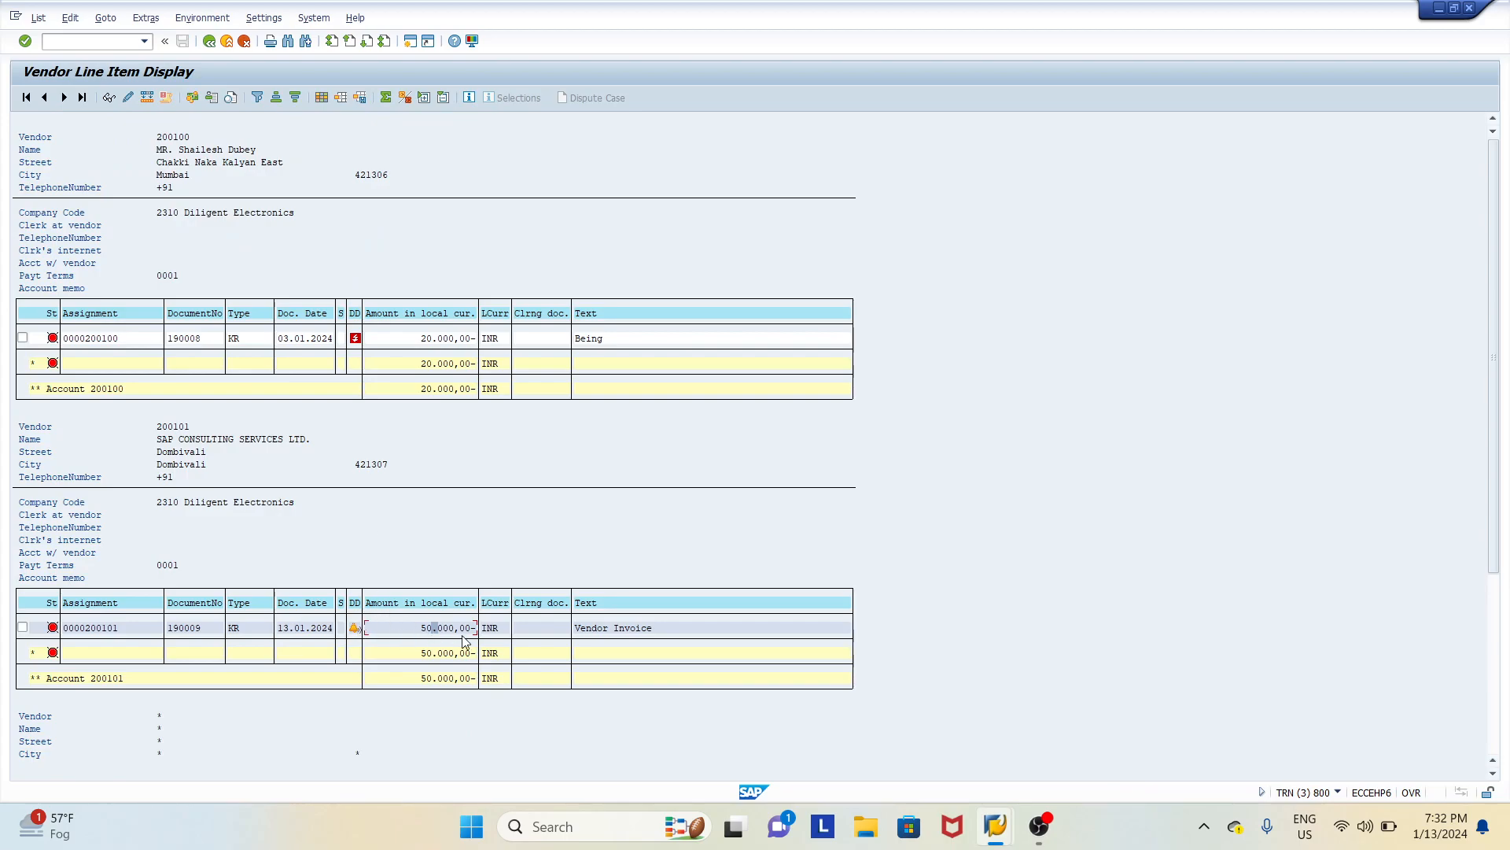
key(alt+Tab)
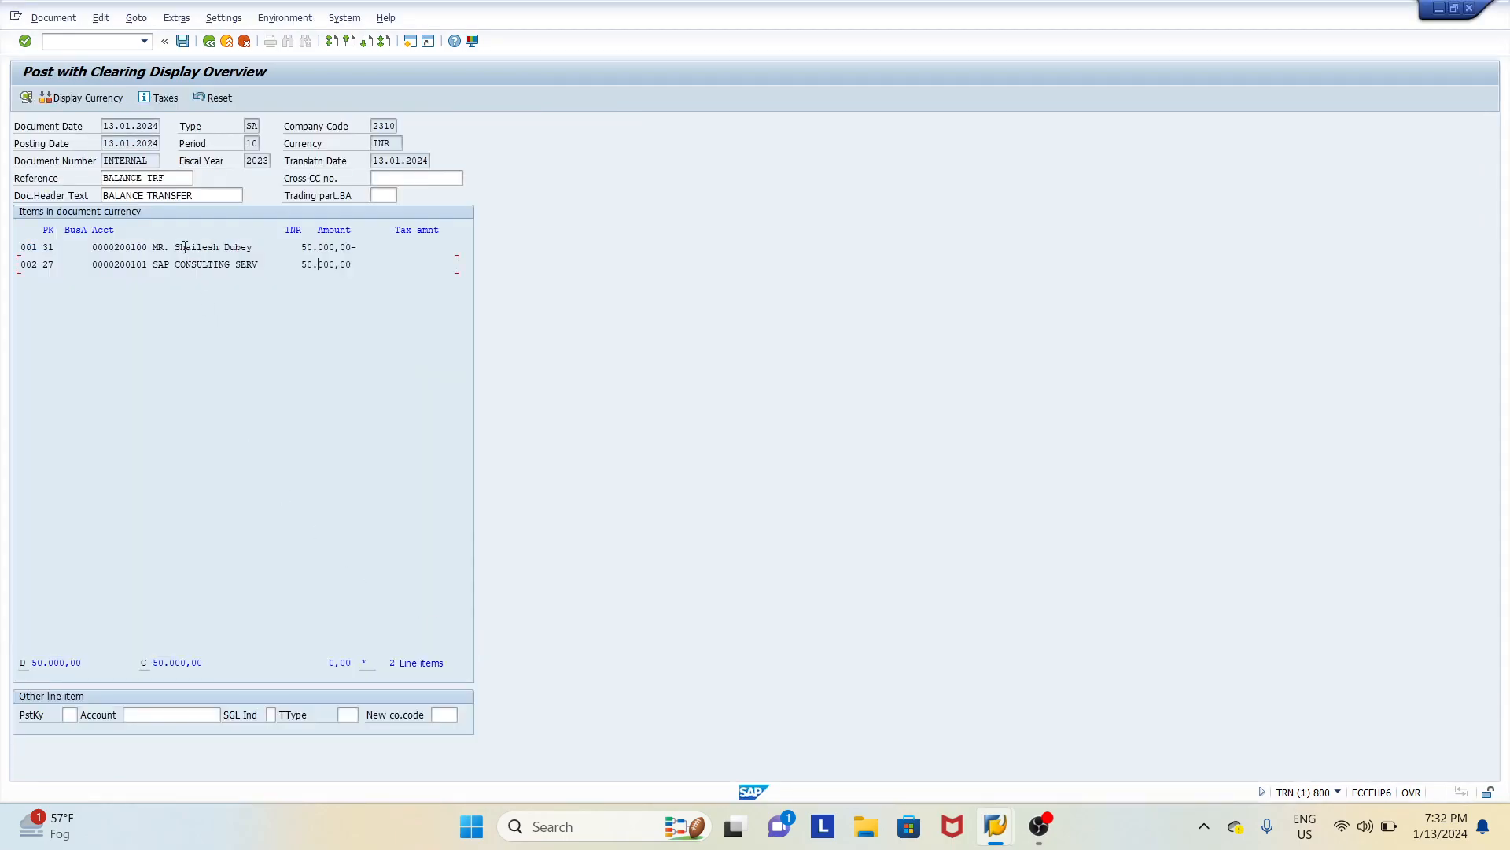
drag(313, 247, 366, 248)
key(alt+Tab)
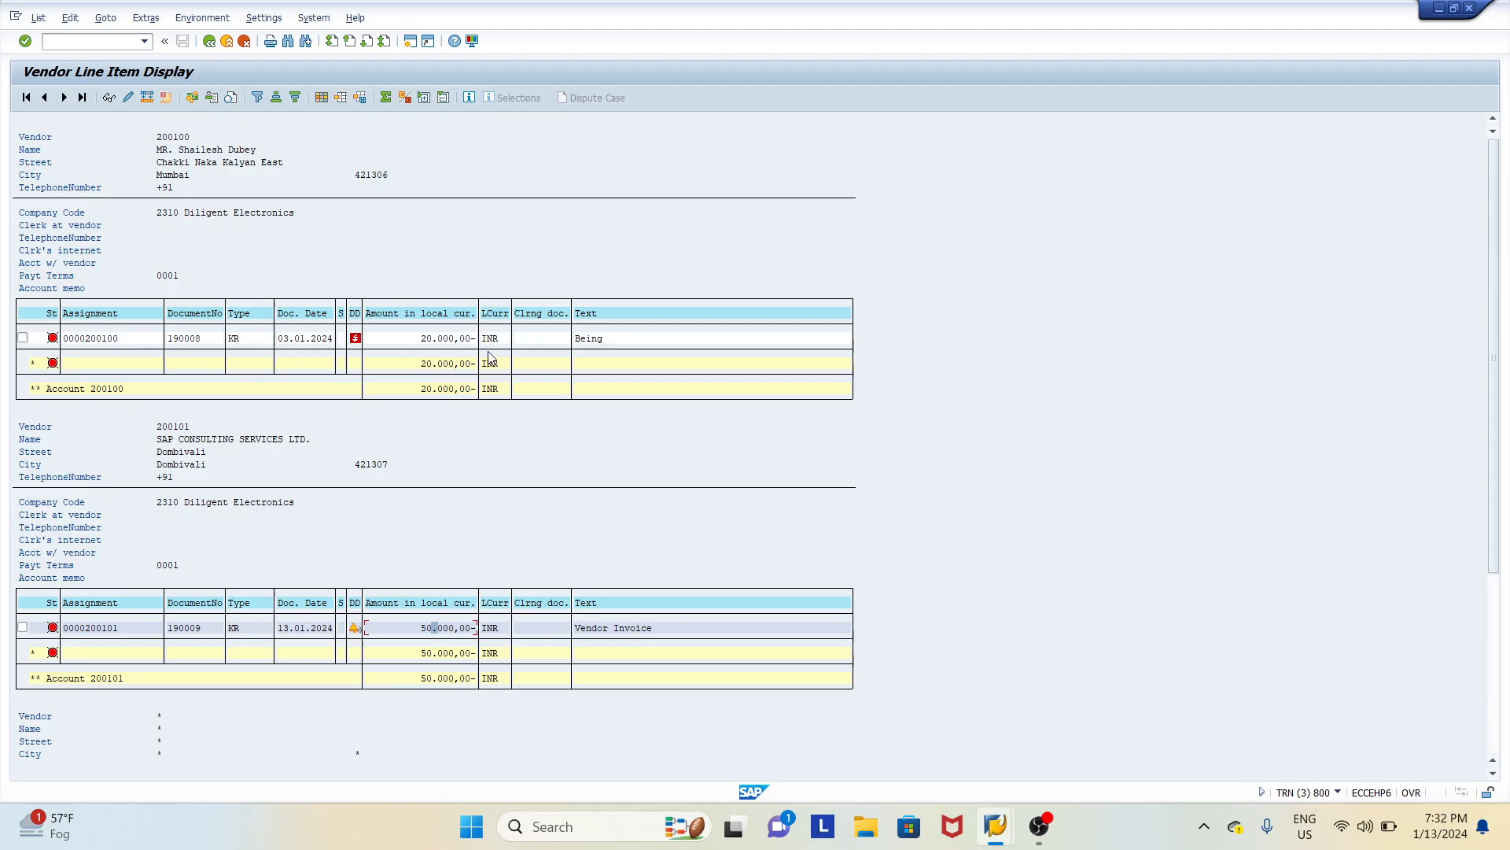
key(alt+Tab)
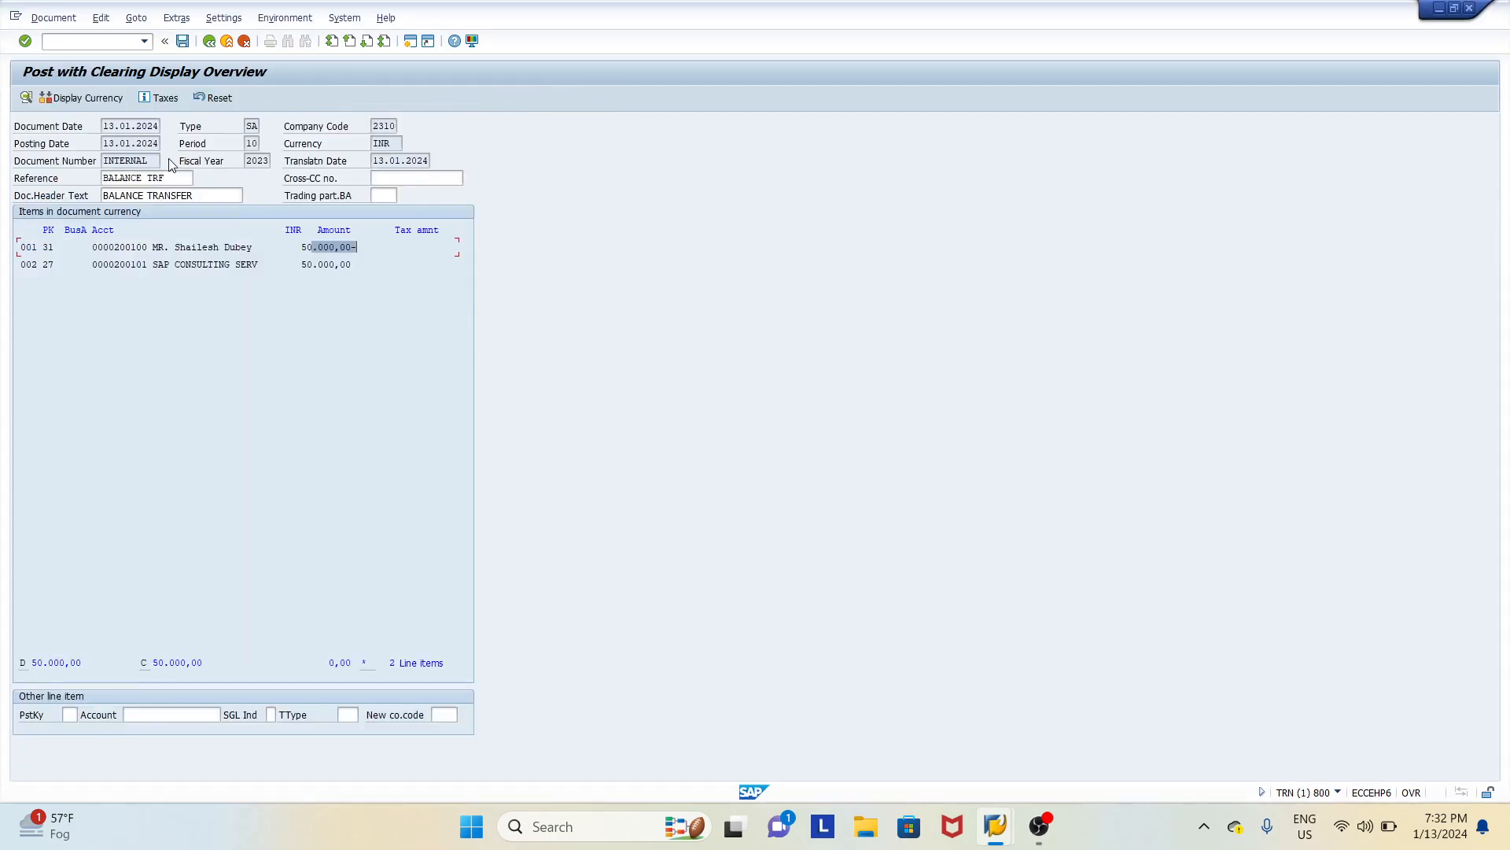
click(182, 43)
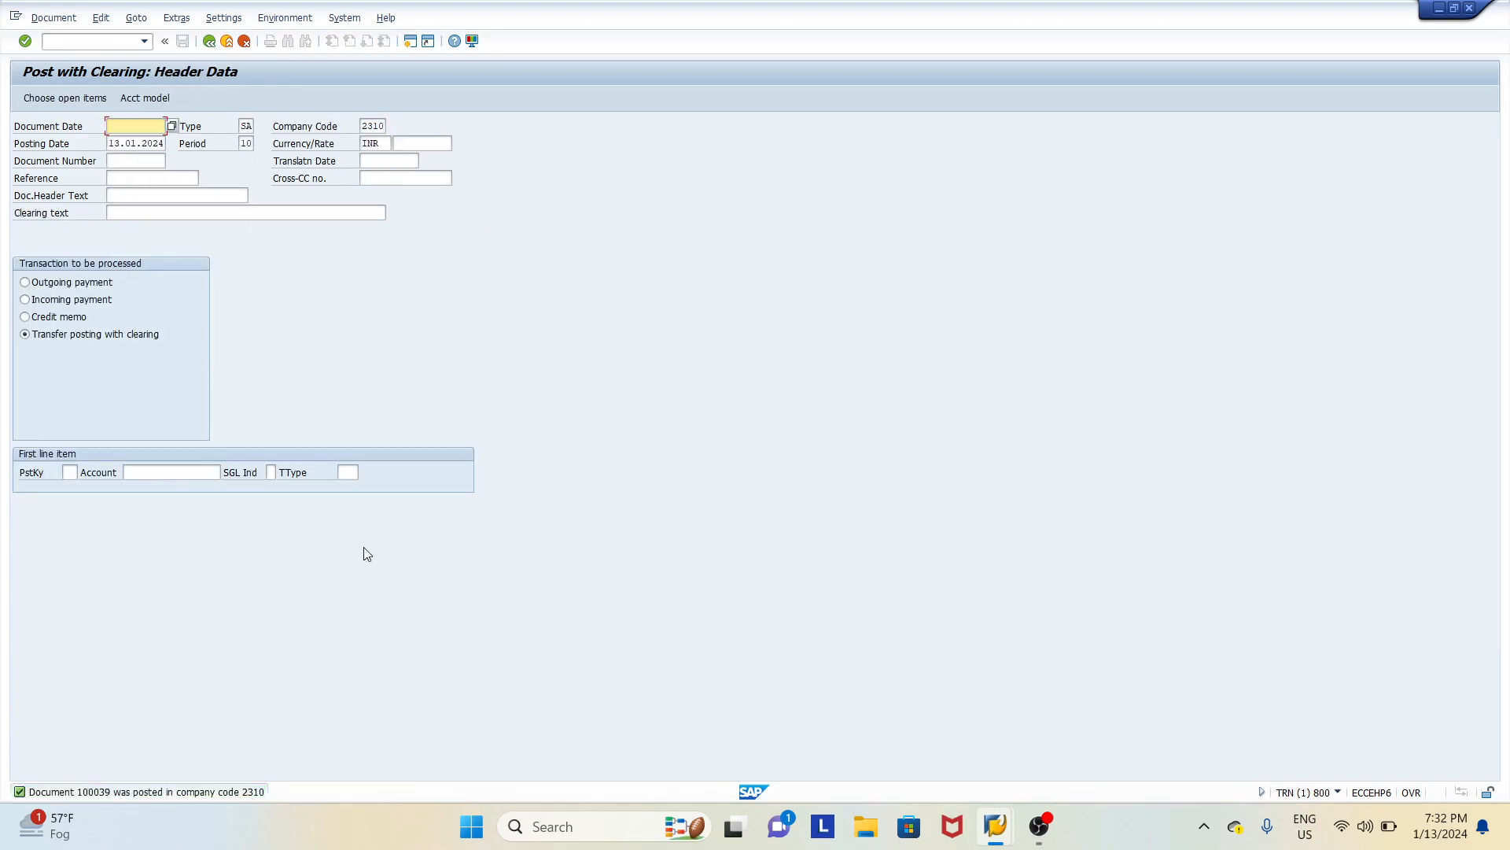
Step: Look up the Mumbai vendor, display its open items for company code 2310, and examine the amounts and the transfer item's text
key(alt+Tab)
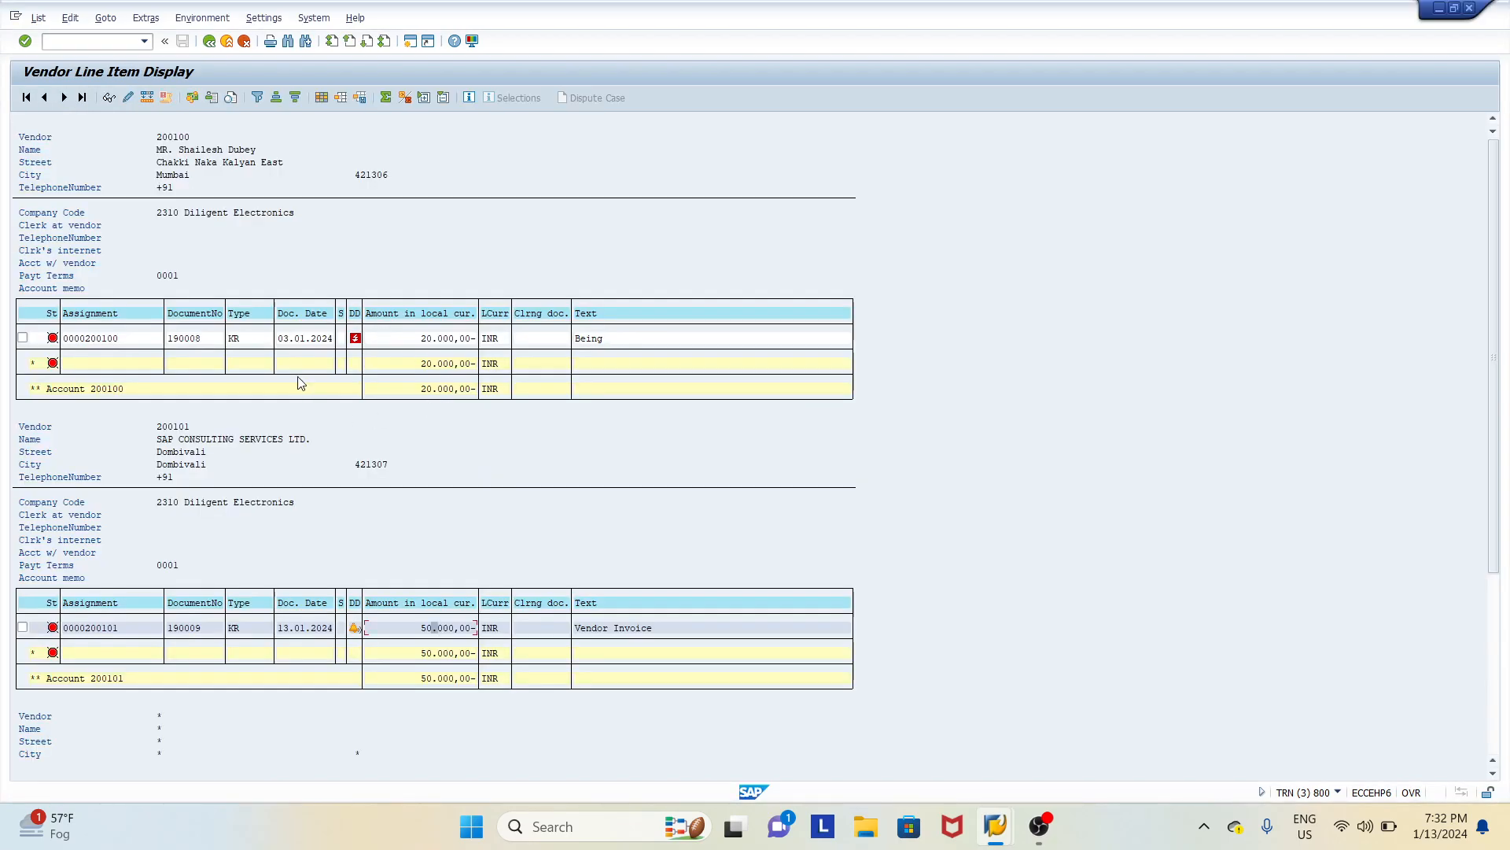
click(210, 42)
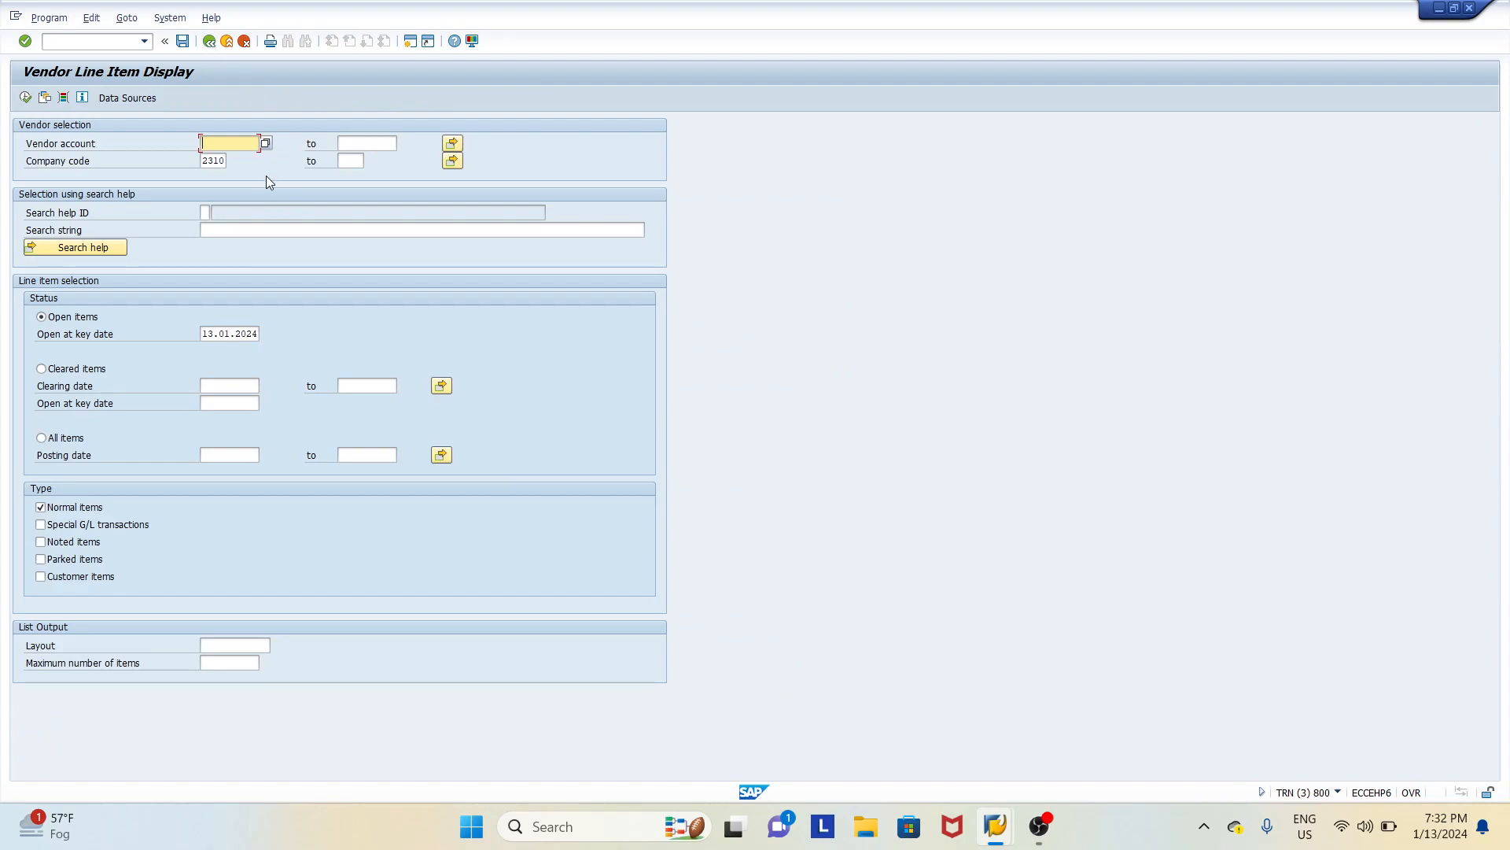
click(266, 143)
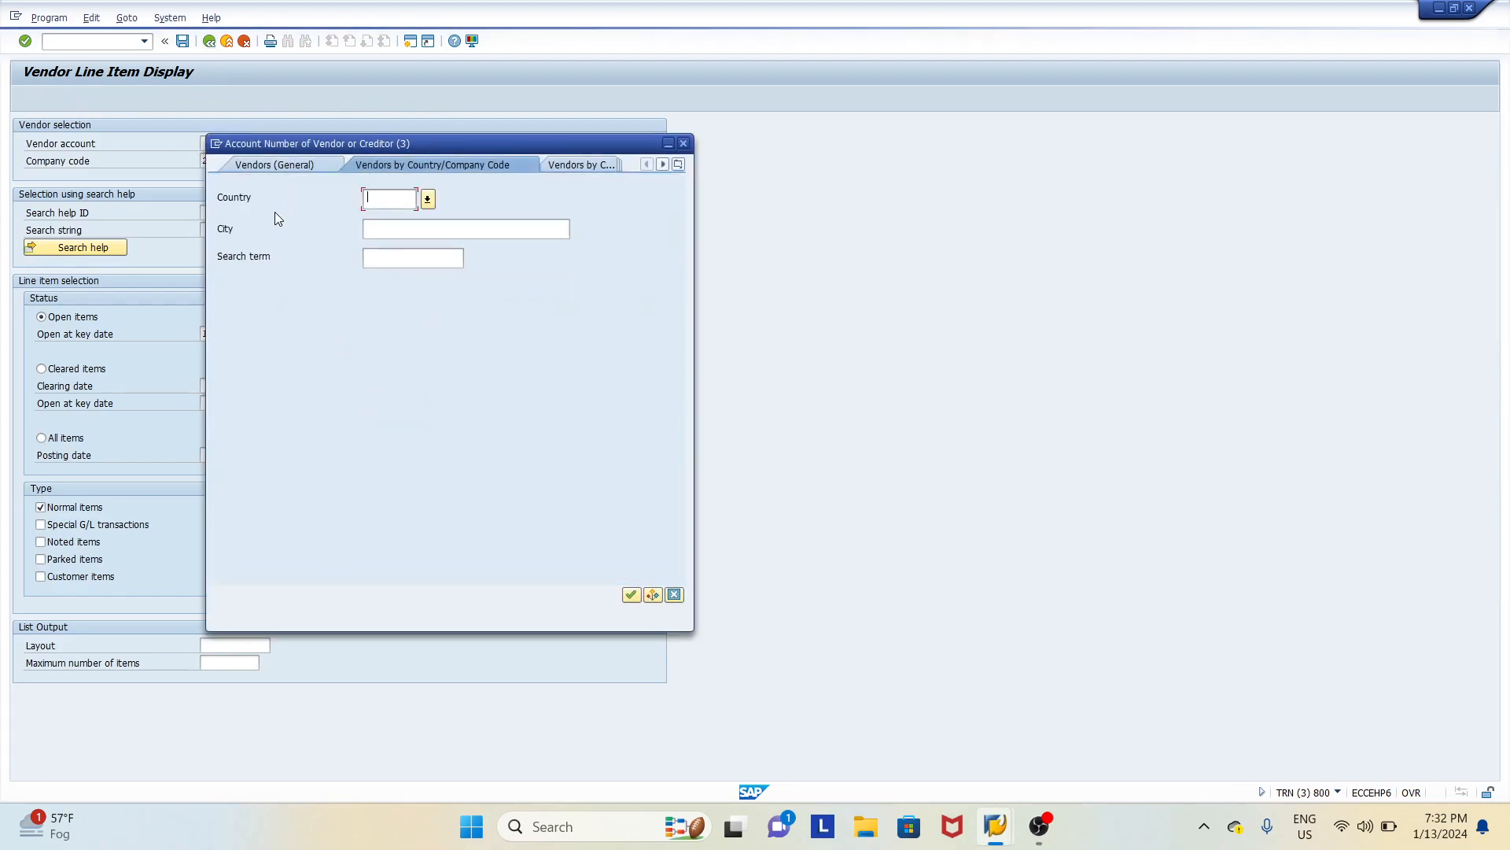
text(IN)
key(Return)
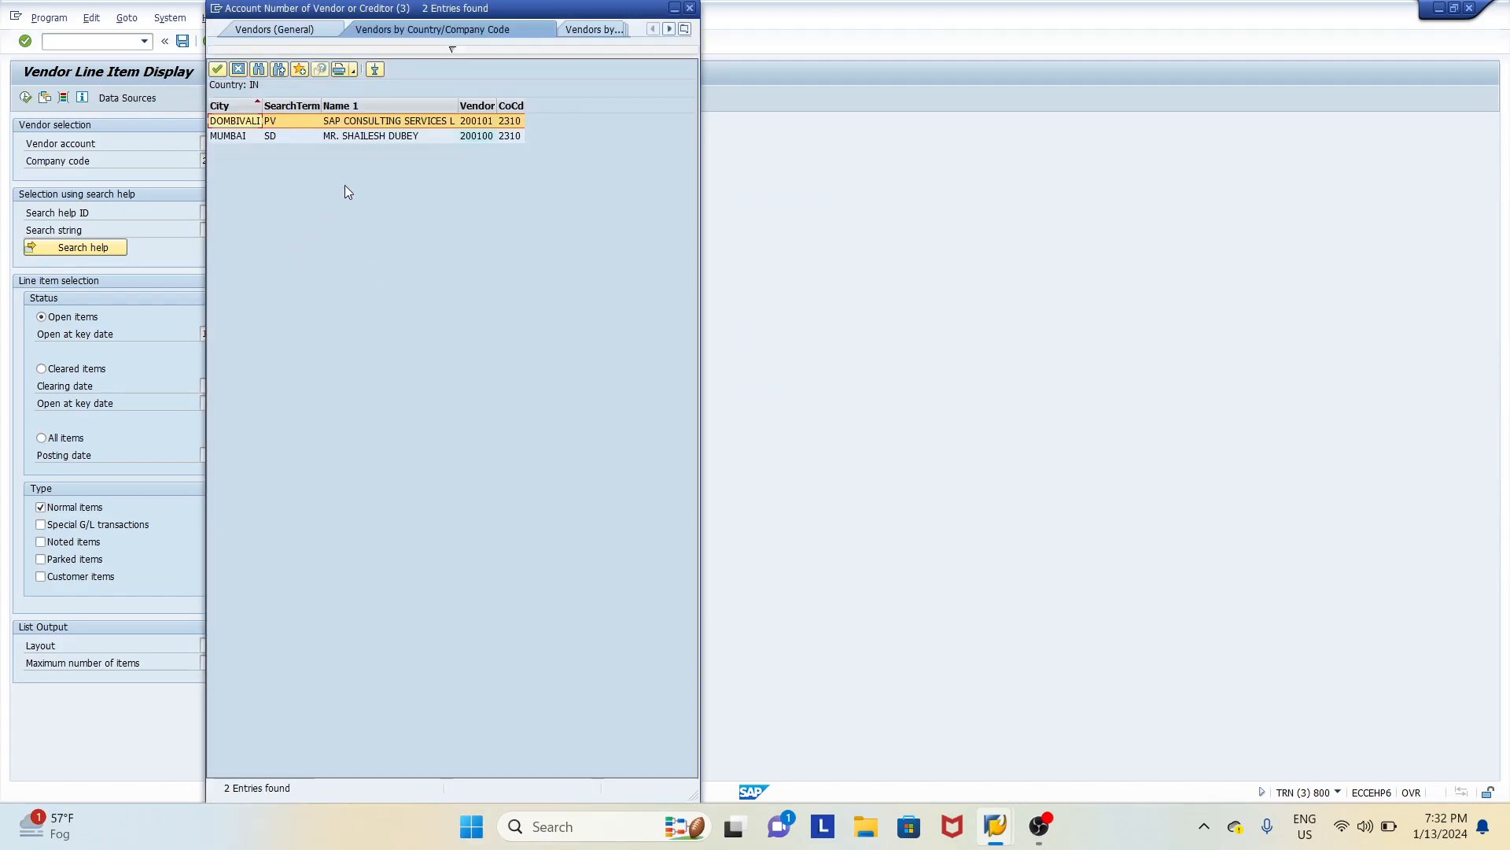
double_click(357, 135)
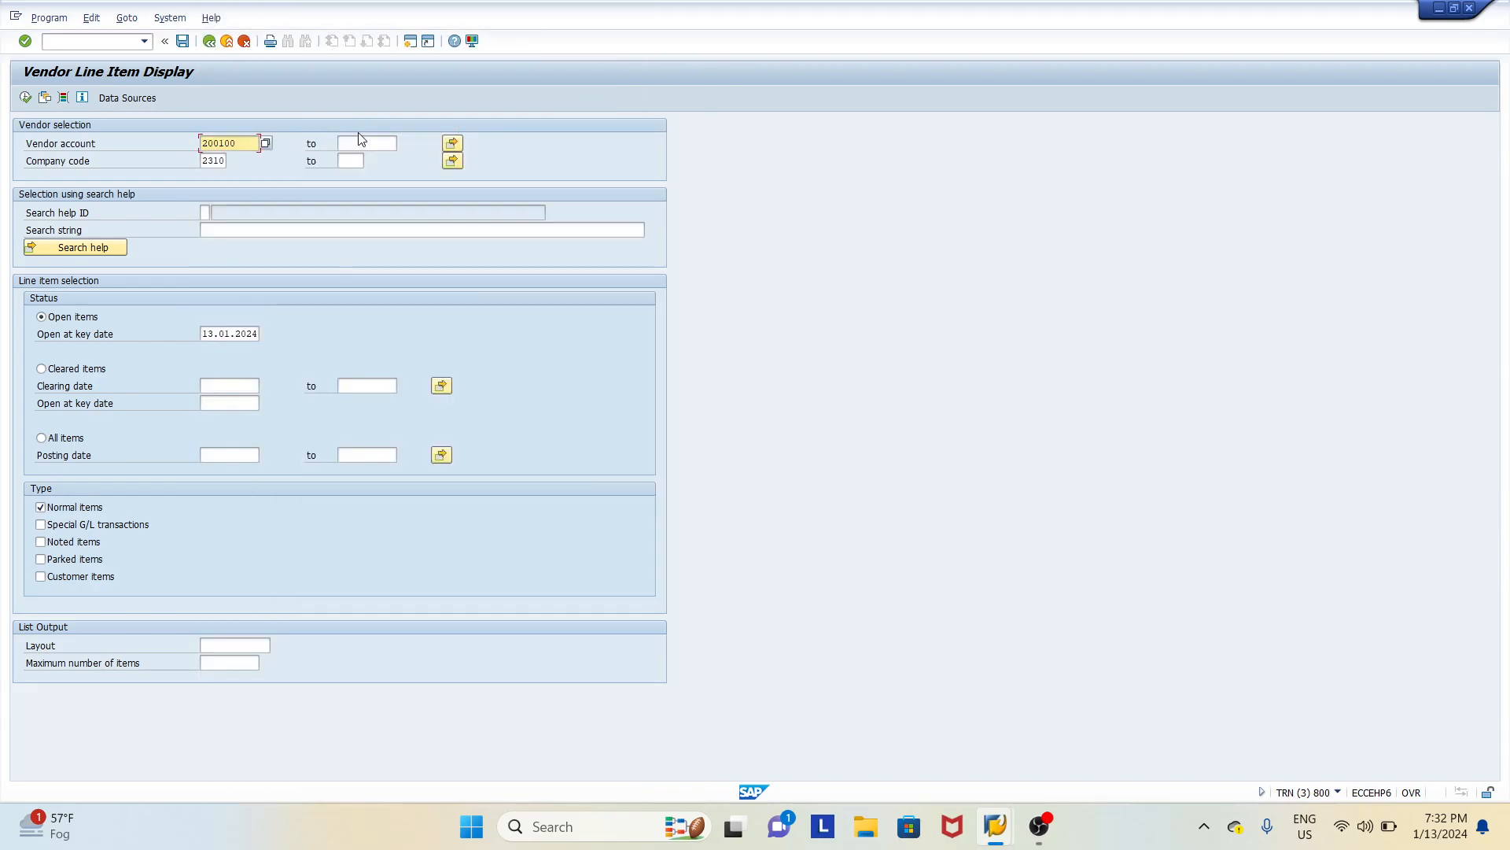
click(26, 98)
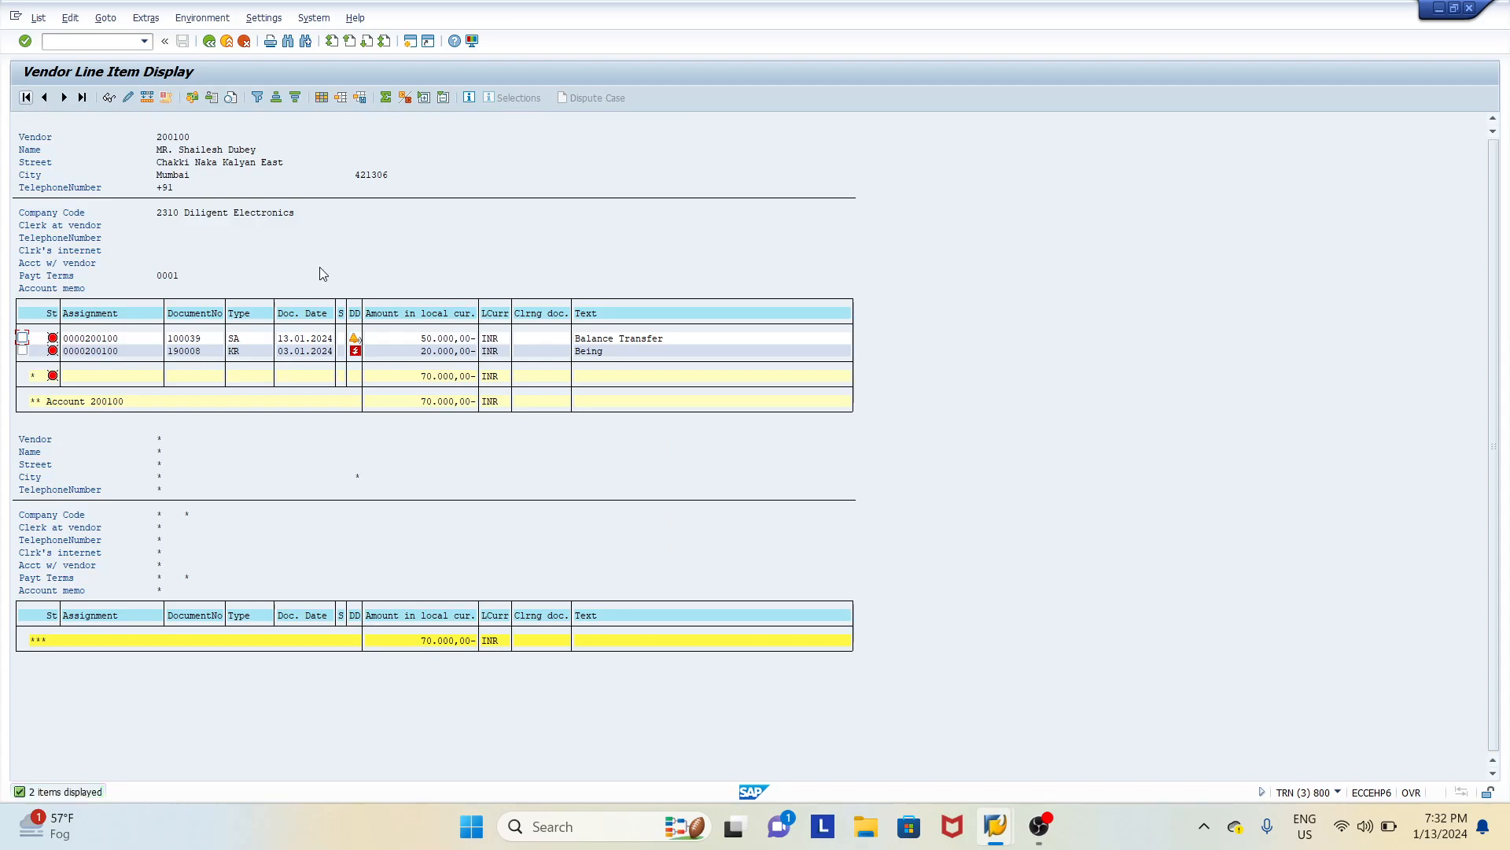
click(434, 351)
click(452, 338)
click(628, 342)
Step: Return to the line item selection, look up the Dombivali vendor and run the open items report for it
click(209, 41)
click(267, 139)
key(Return)
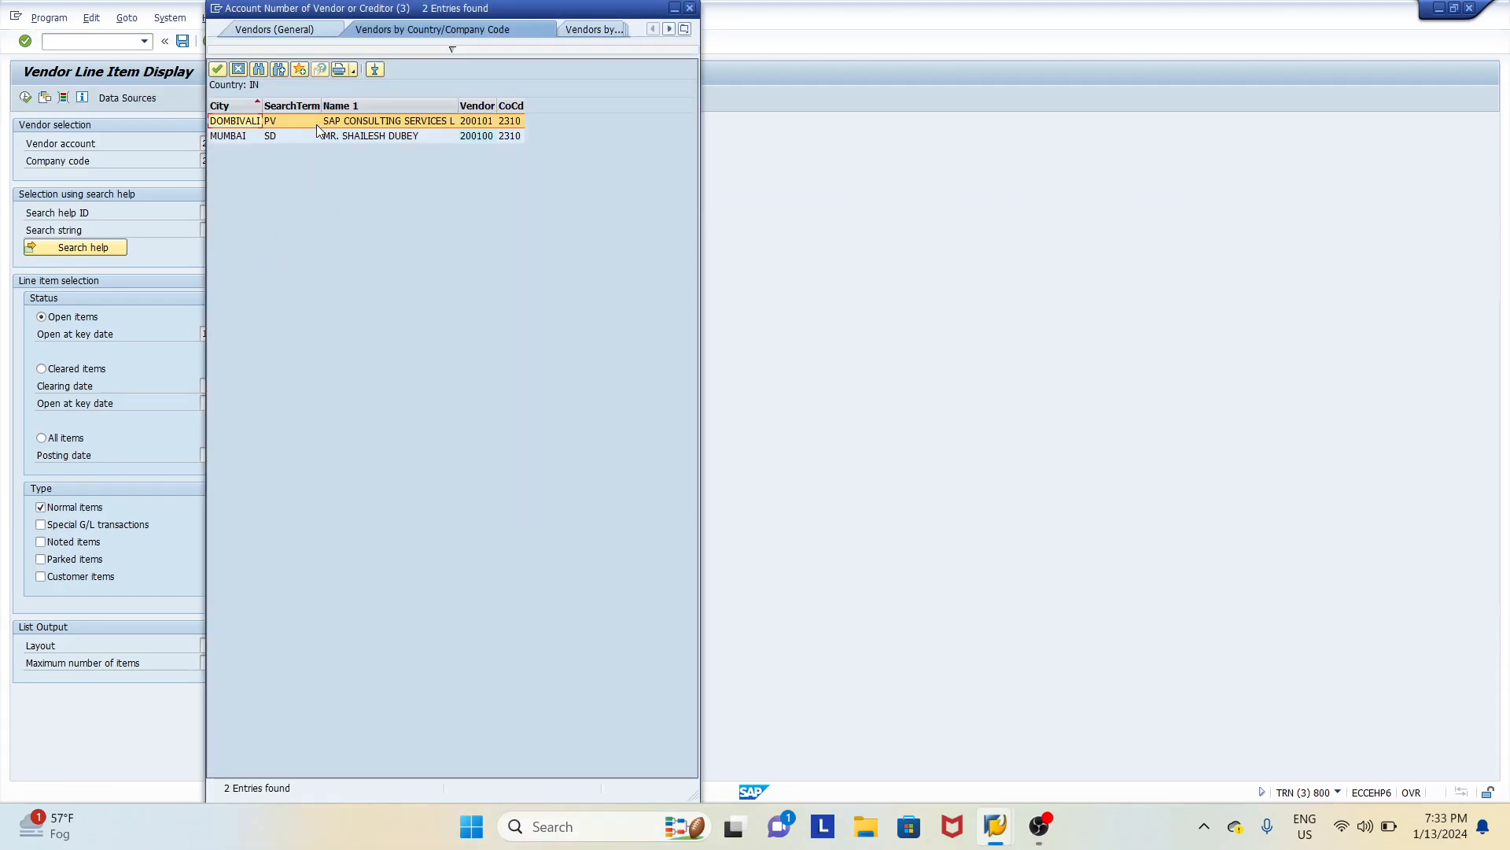
double_click(319, 122)
click(26, 97)
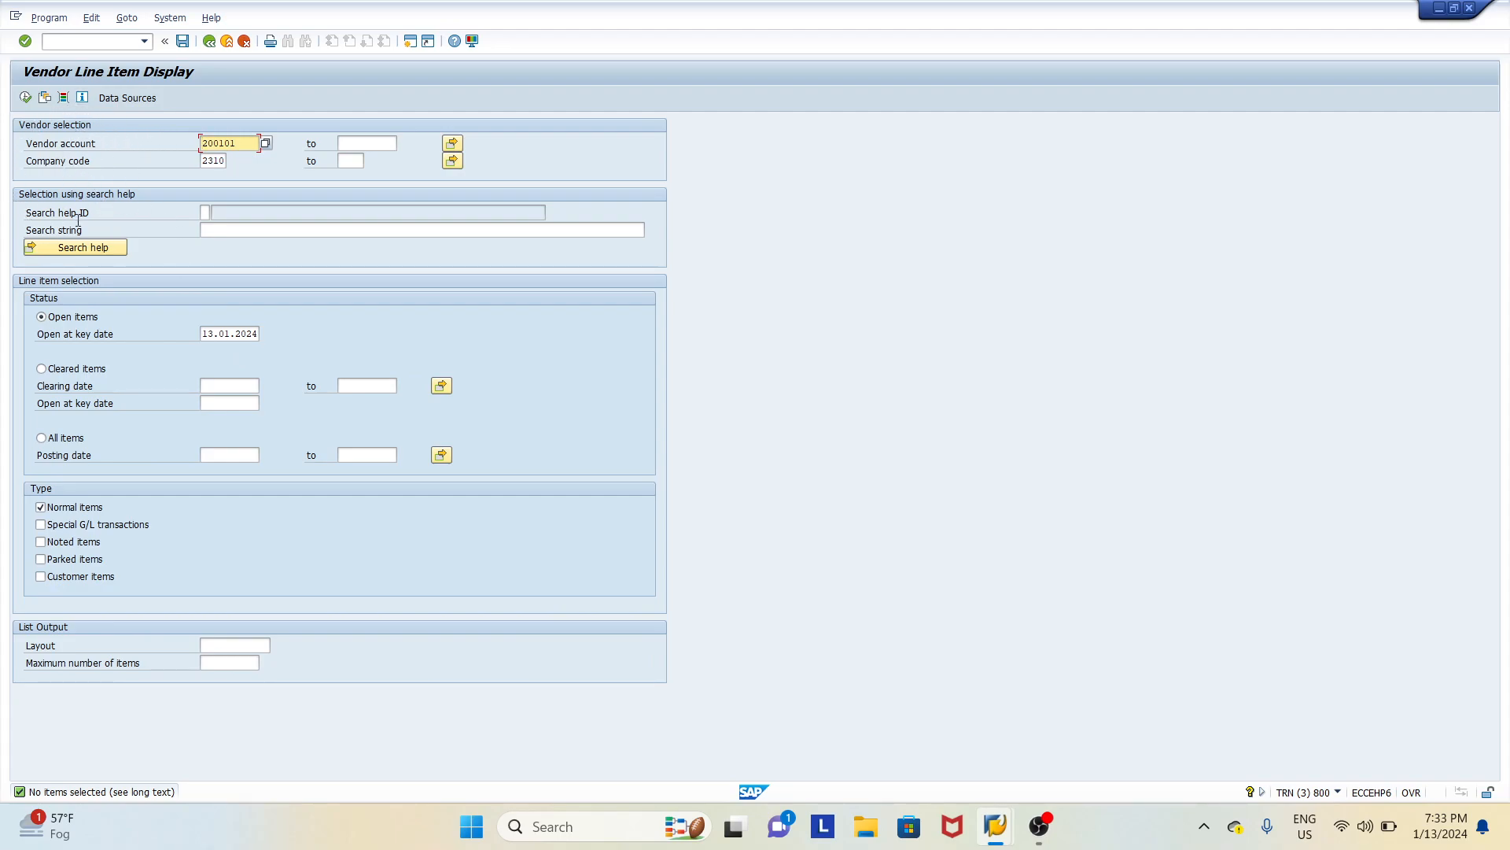
Step: Display all items of the Dombivali vendor and examine the amounts of the invoice and the balance transfer
click(42, 438)
click(26, 99)
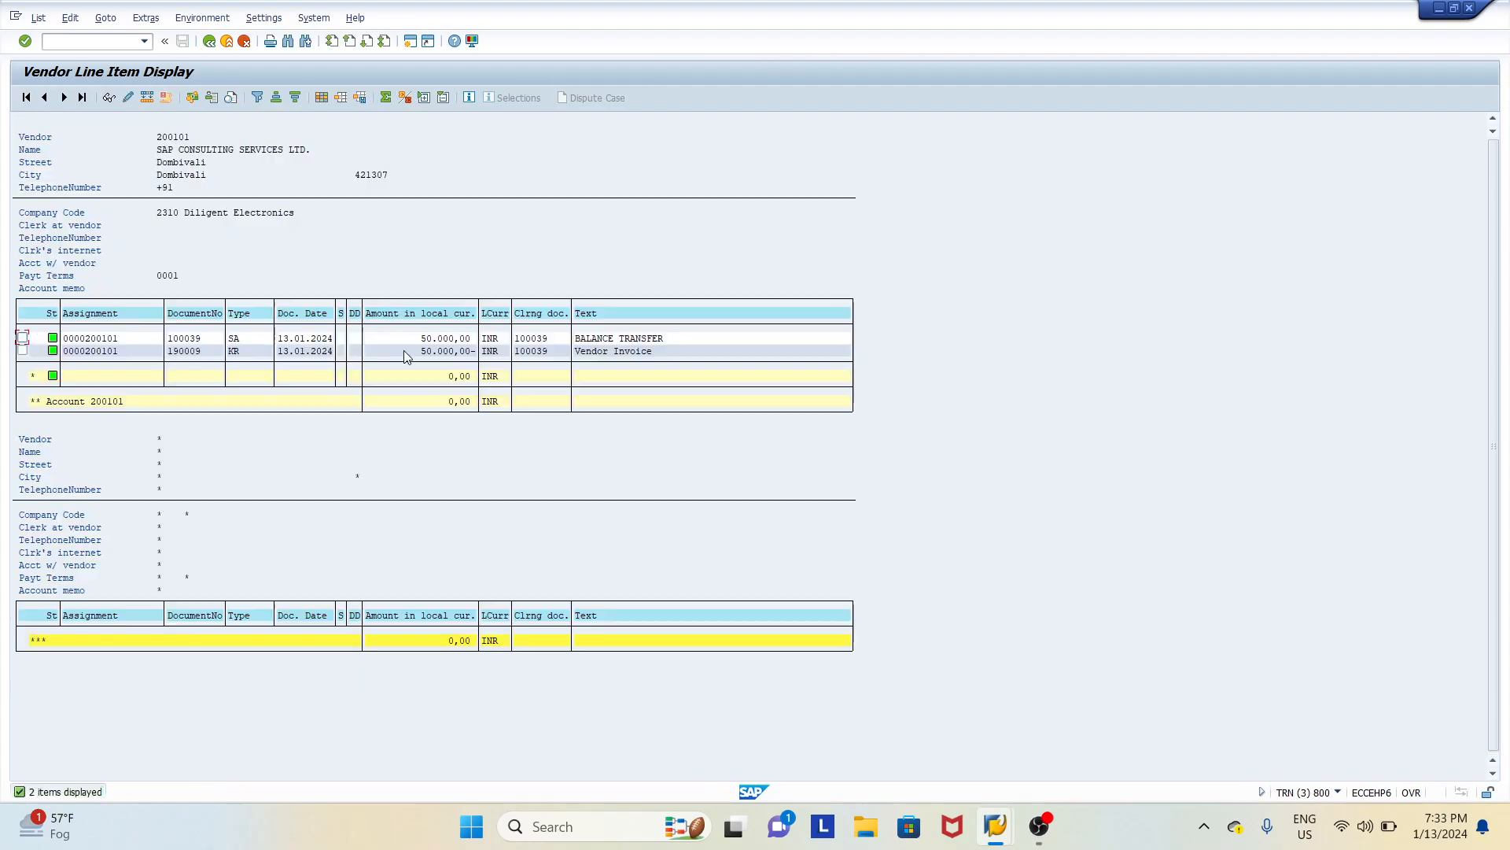
click(435, 351)
click(433, 338)
click(209, 42)
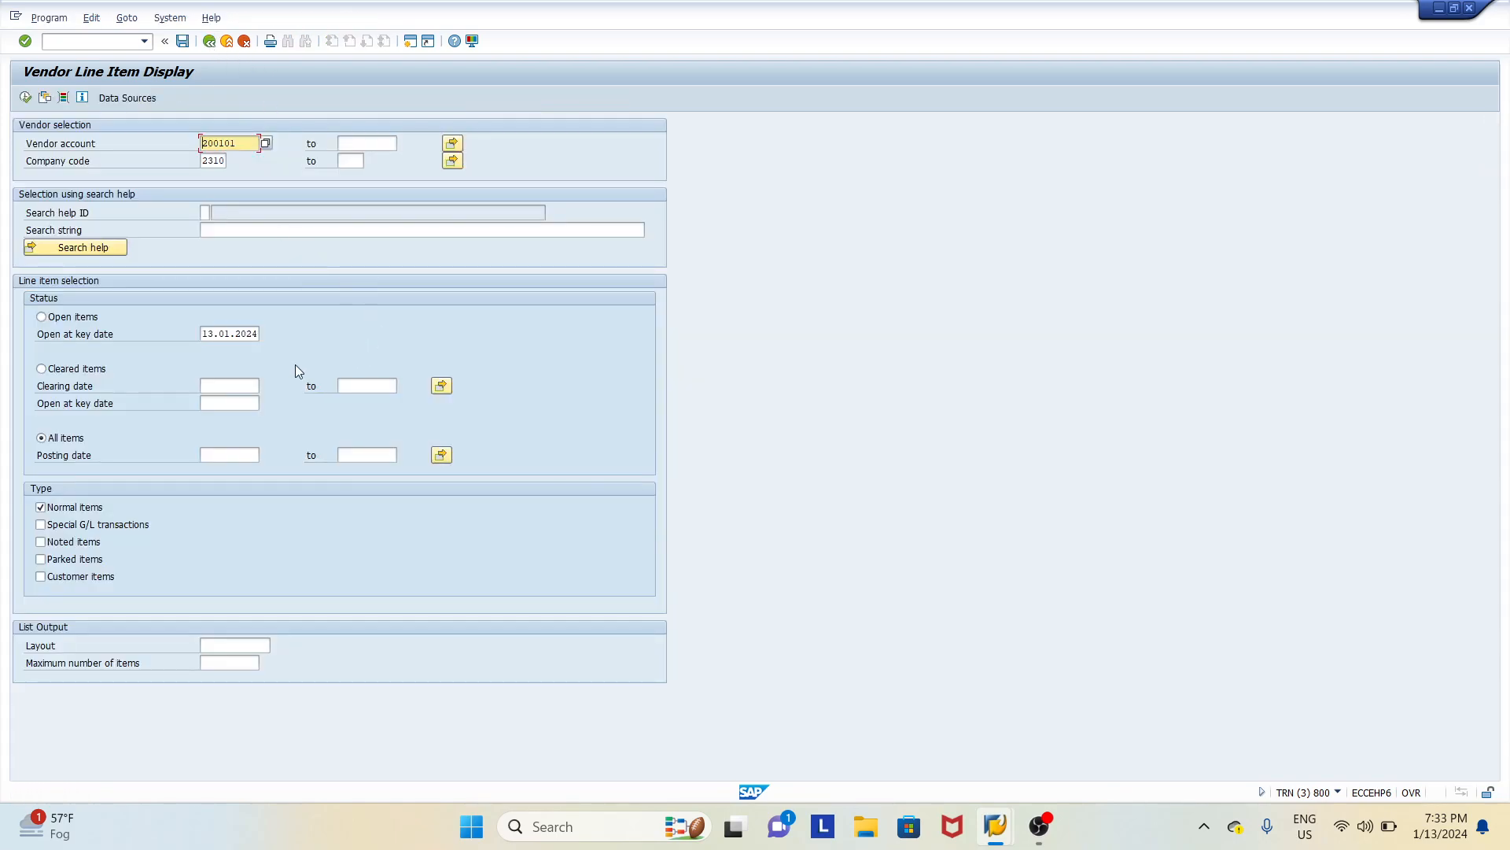
key(alt+Tab)
key(alt+Tab)
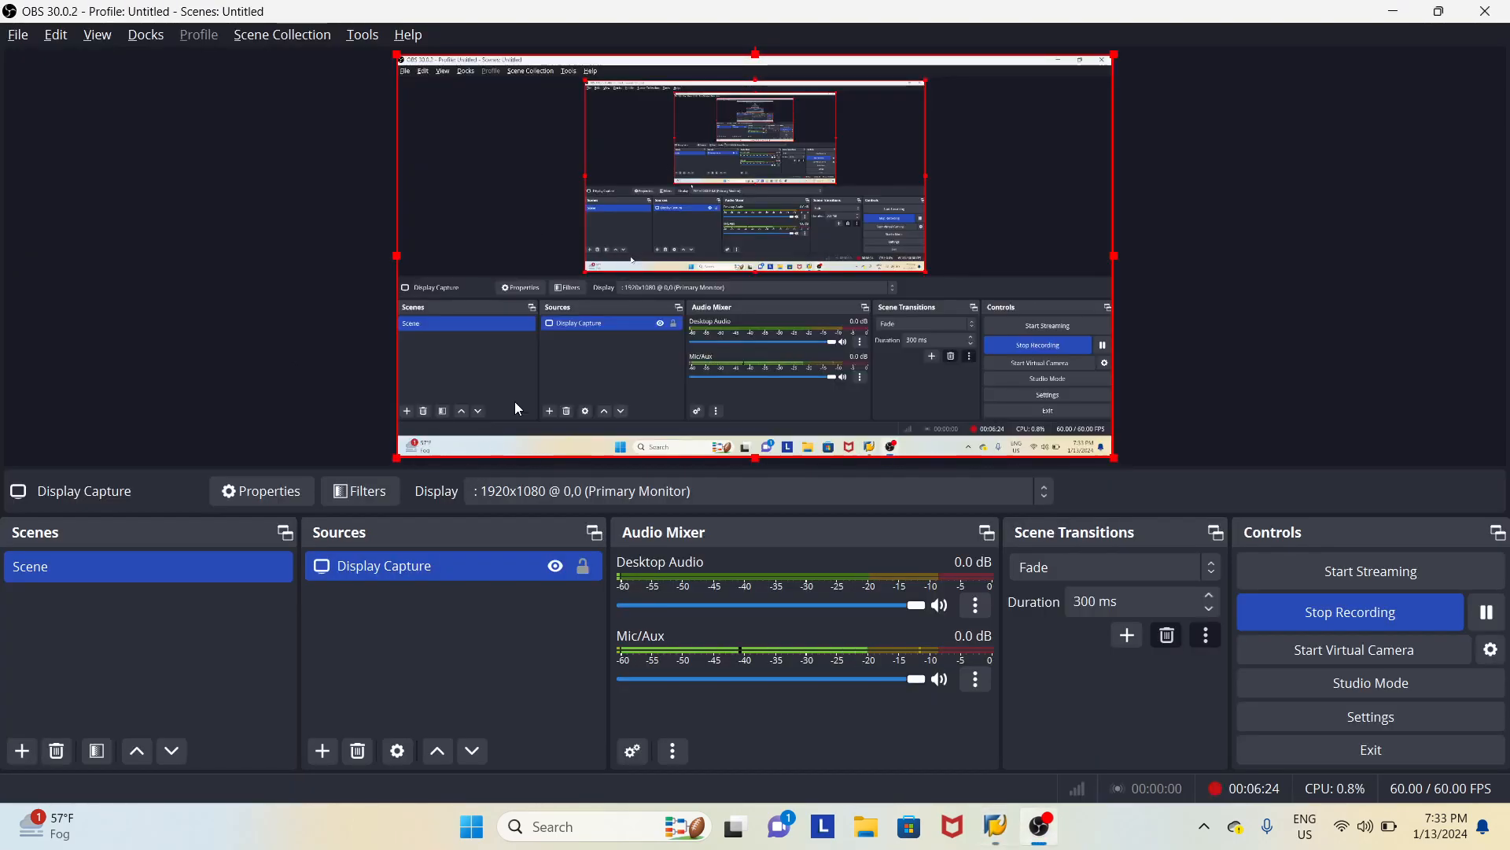